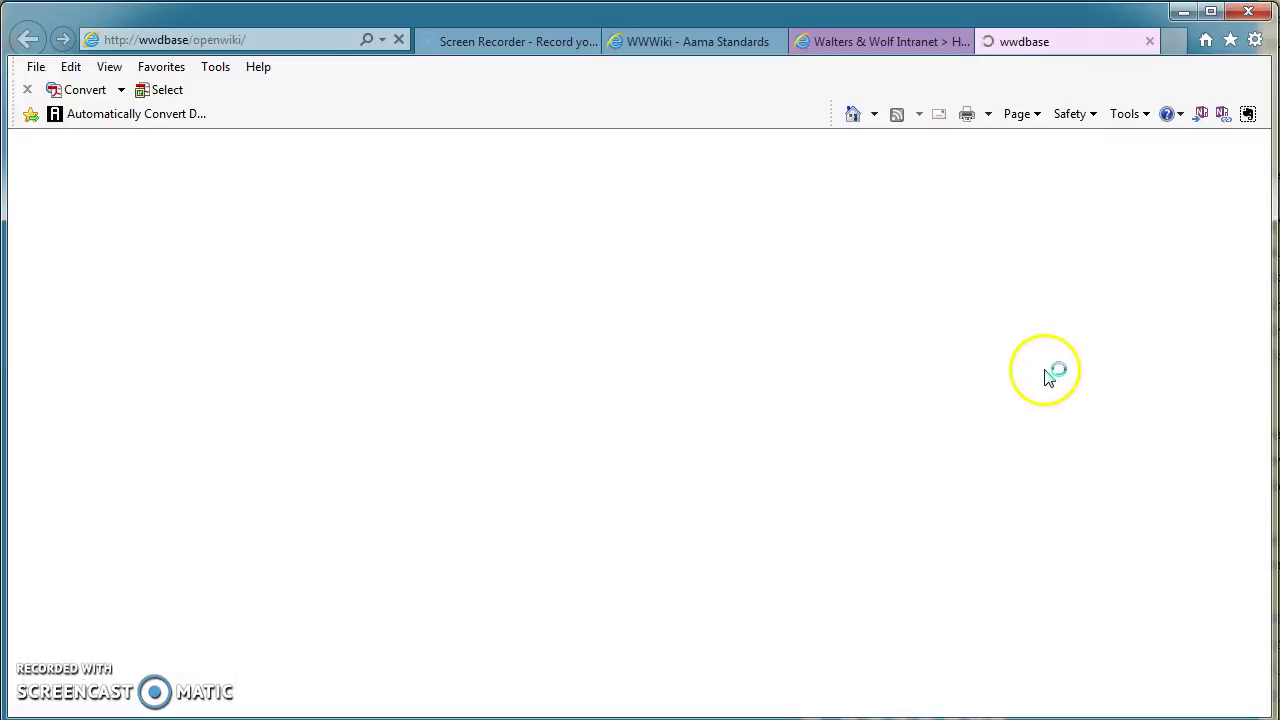
# Open the owbase\images\Docs folder from the Help for writers link and move its window up.
pyautogui.moveTo(1262, 224); pyautogui.dragTo(1225, 497)
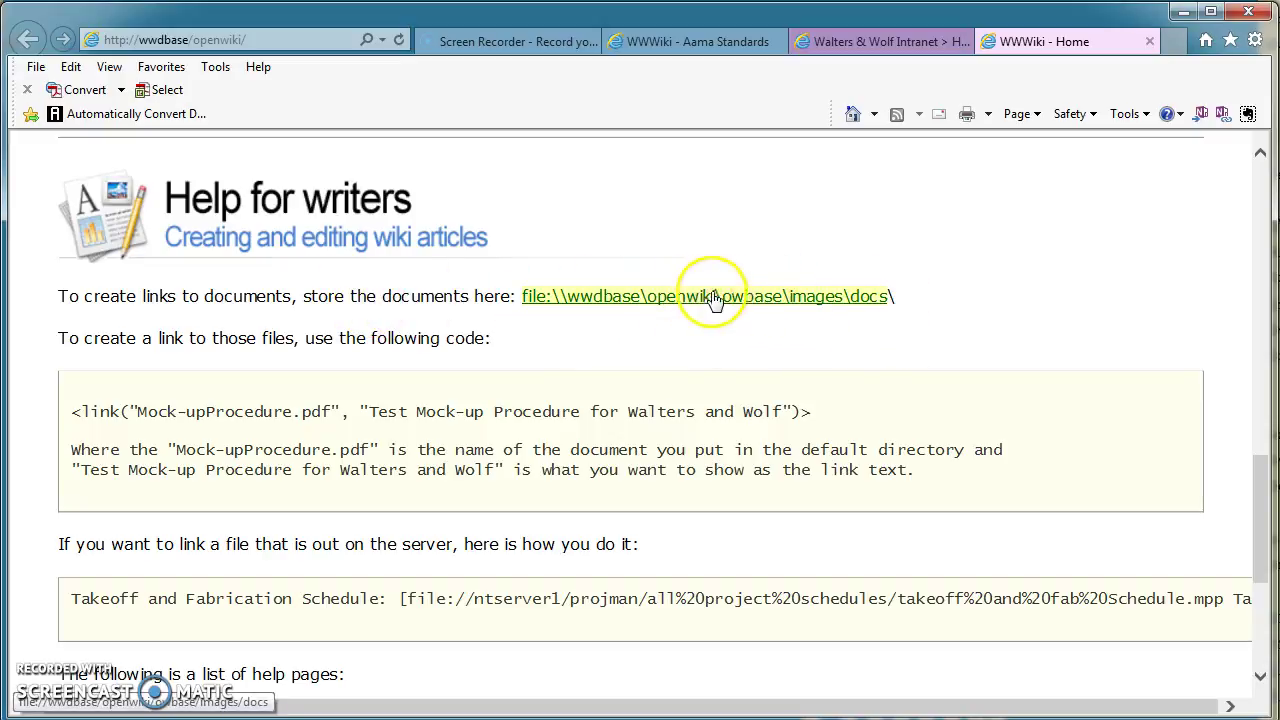
pyautogui.click(704, 296)
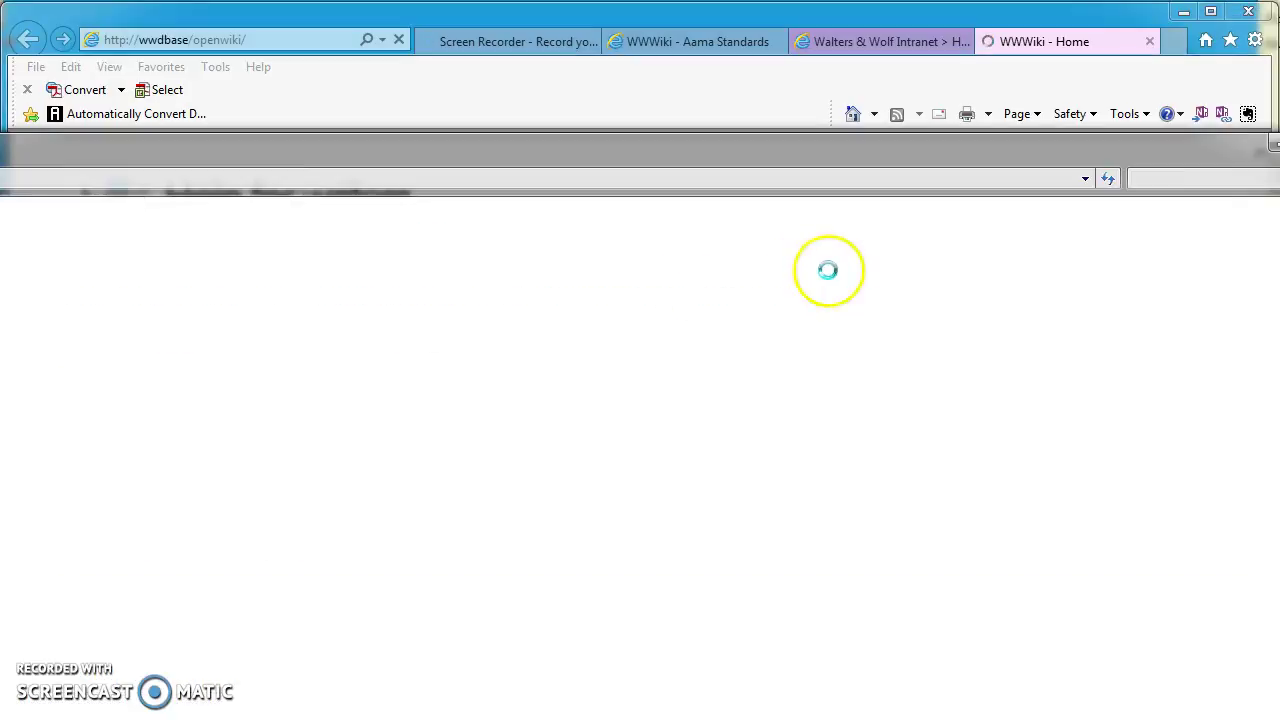
pyautogui.moveTo(767, 163); pyautogui.dragTo(765, 55)
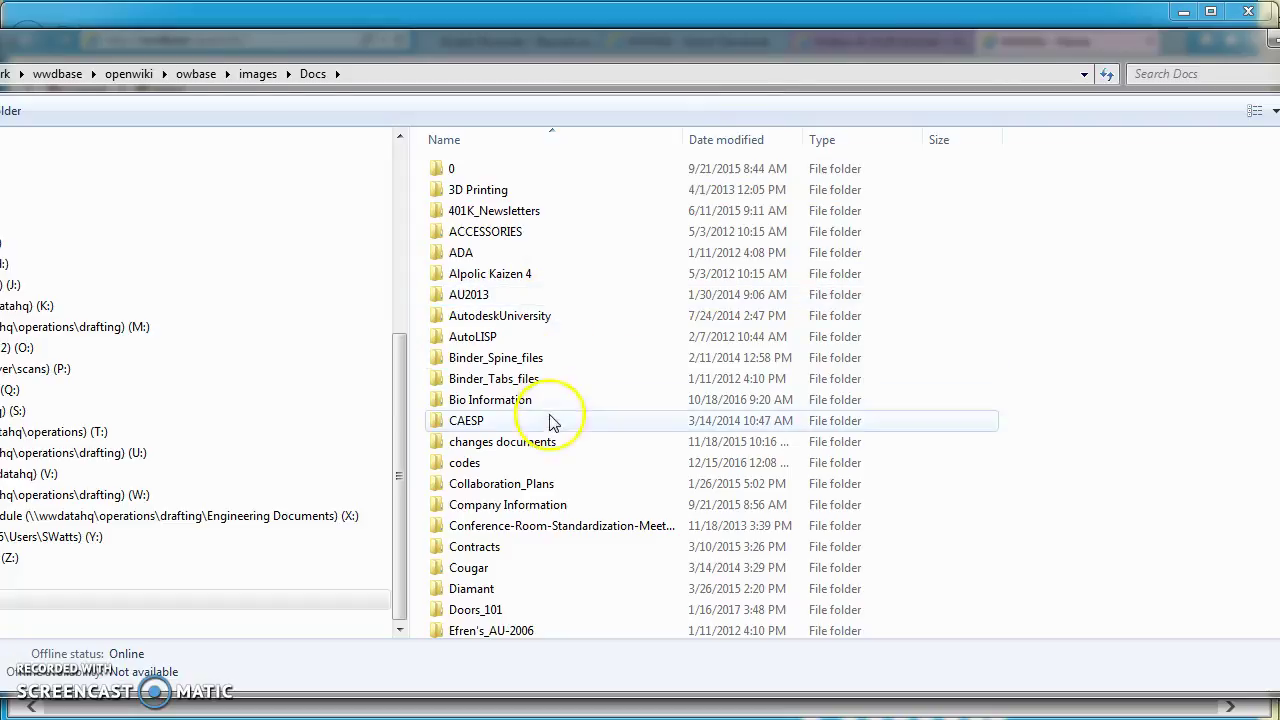
pyautogui.scroll(-3, 553, 542)
pyautogui.scroll(-7, 553, 542)
pyautogui.scroll(-6, 545, 533)
pyautogui.scroll(-7, 543, 500)
pyautogui.scroll(-6, 593, 368)
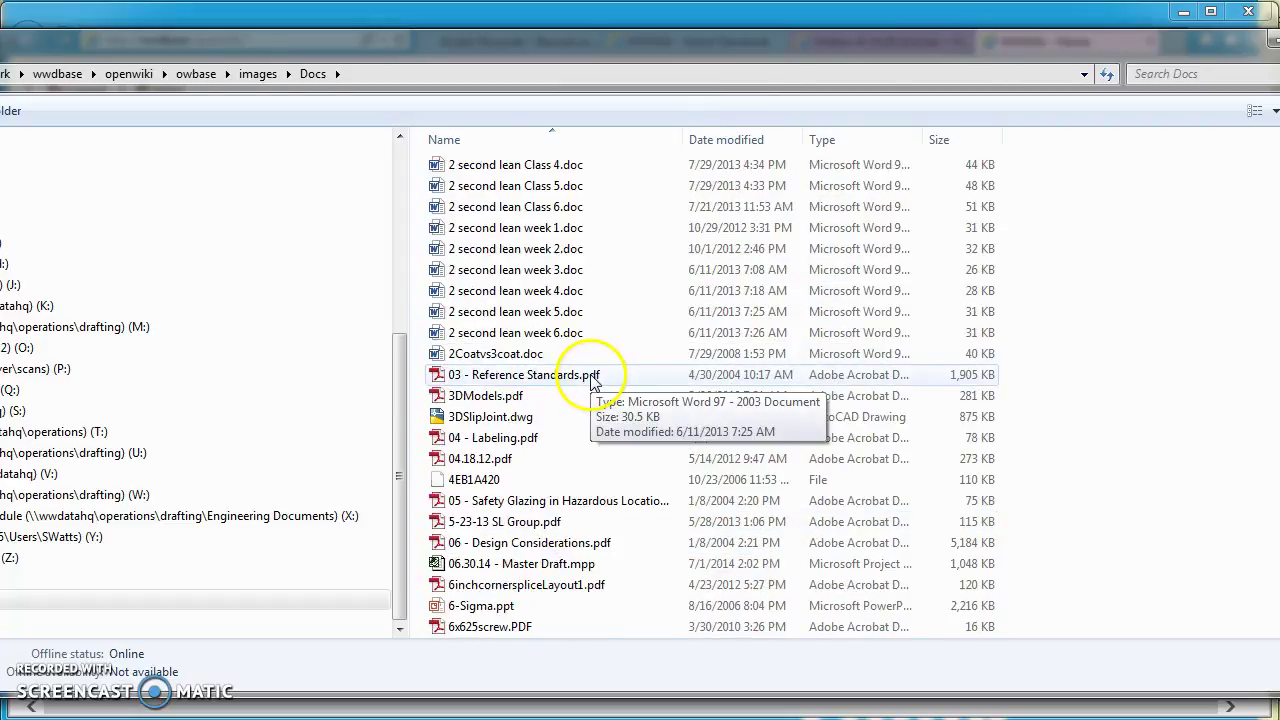
pyautogui.scroll(-3, 588, 366)
pyautogui.scroll(-4, 588, 371)
pyautogui.scroll(-6, 590, 380)
pyautogui.scroll(-5, 590, 385)
pyautogui.scroll(-6, 588, 390)
pyautogui.scroll(-7, 586, 394)
pyautogui.scroll(-7, 585, 395)
pyautogui.scroll(-6, 585, 395)
pyautogui.scroll(-5, 571, 400)
pyautogui.scroll(-7, 576, 406)
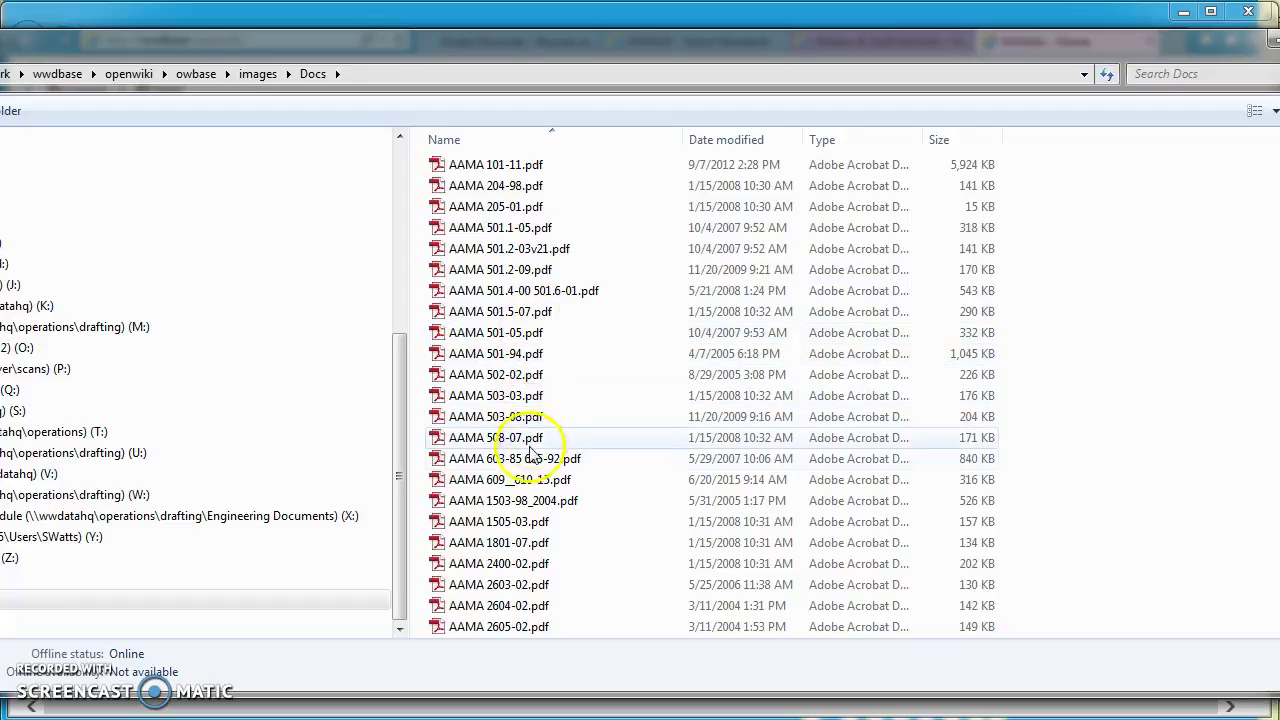
pyautogui.scroll(-2, 585, 538)
pyautogui.scroll(-1, 585, 538)
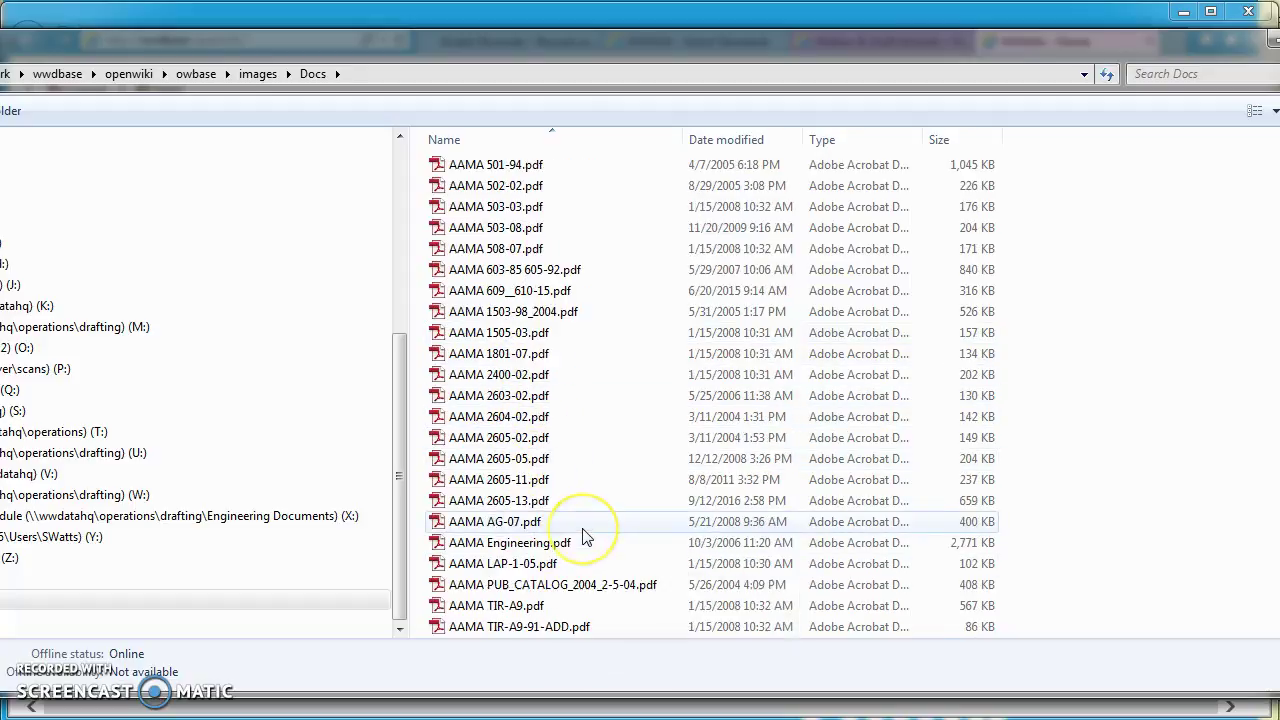
pyautogui.scroll(2, 585, 536)
pyautogui.scroll(1, 585, 530)
pyautogui.scroll(2, 580, 420)
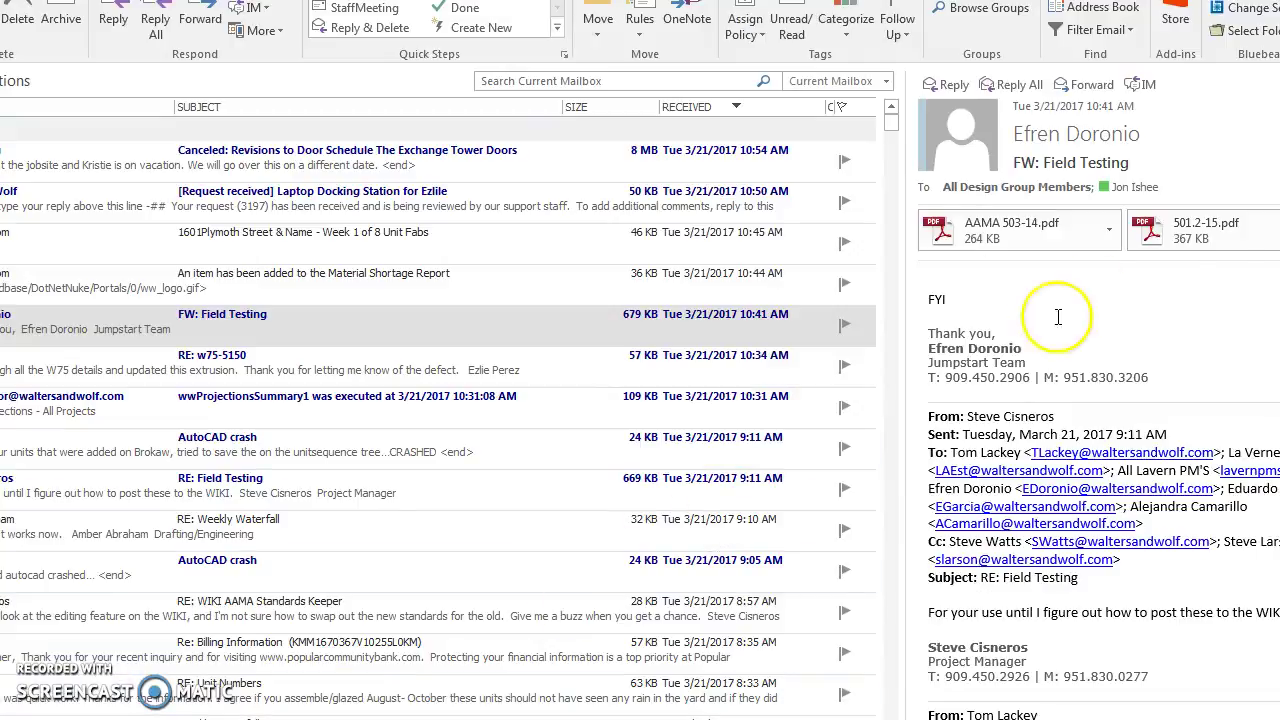
# Save the AAMA 503-14.pdf attachment to the M: drafting drive.
pyautogui.click(1013, 228)
pyautogui.rightClick(1016, 230)
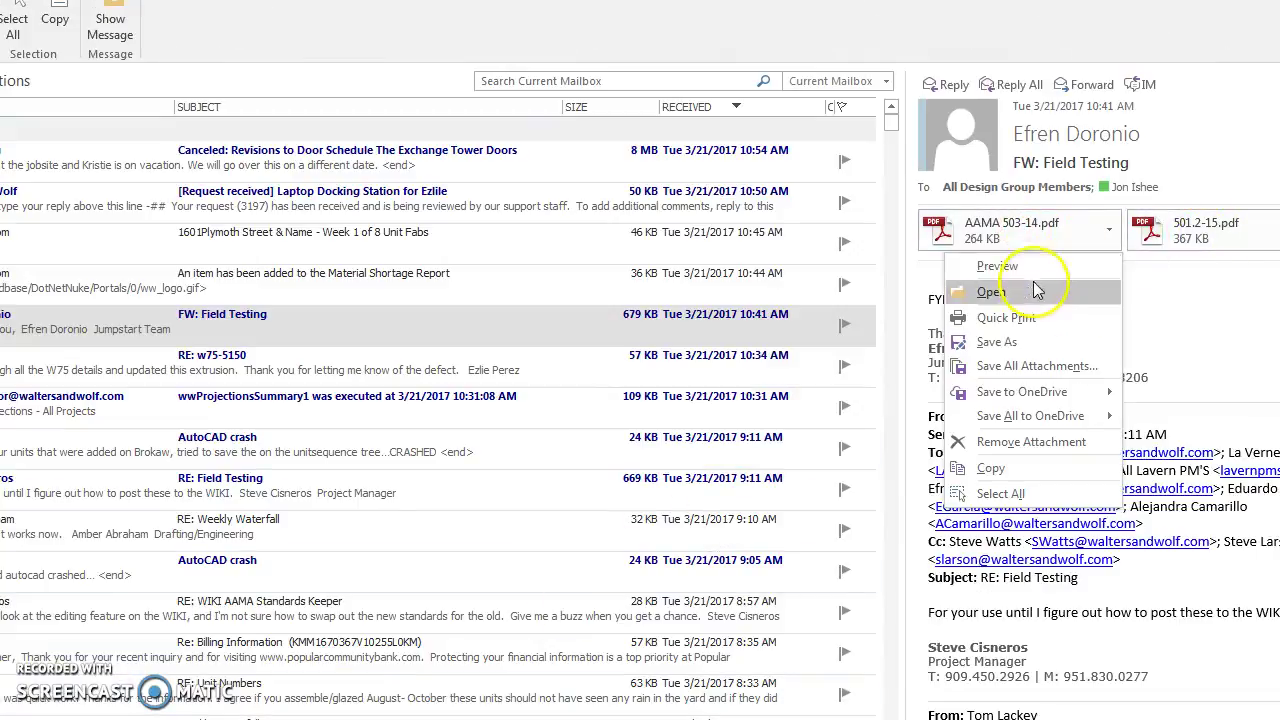
pyautogui.click(1030, 343)
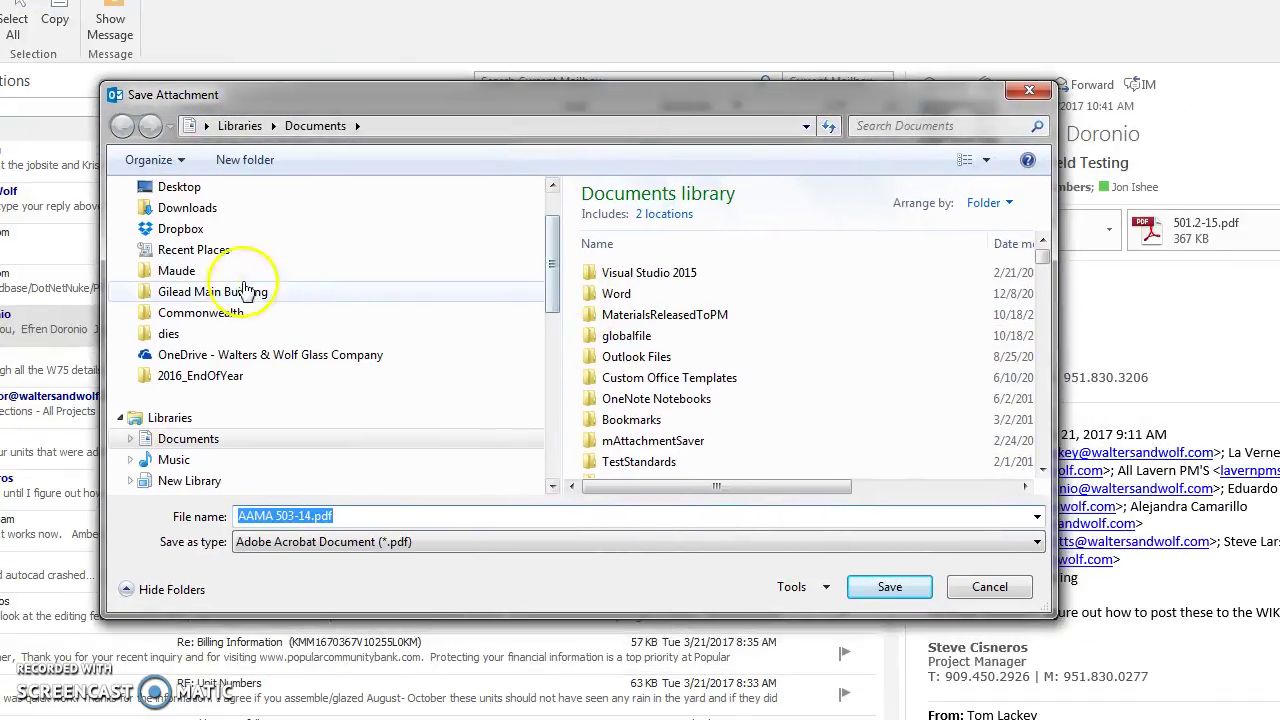
pyautogui.moveTo(552, 250); pyautogui.dragTo(551, 354)
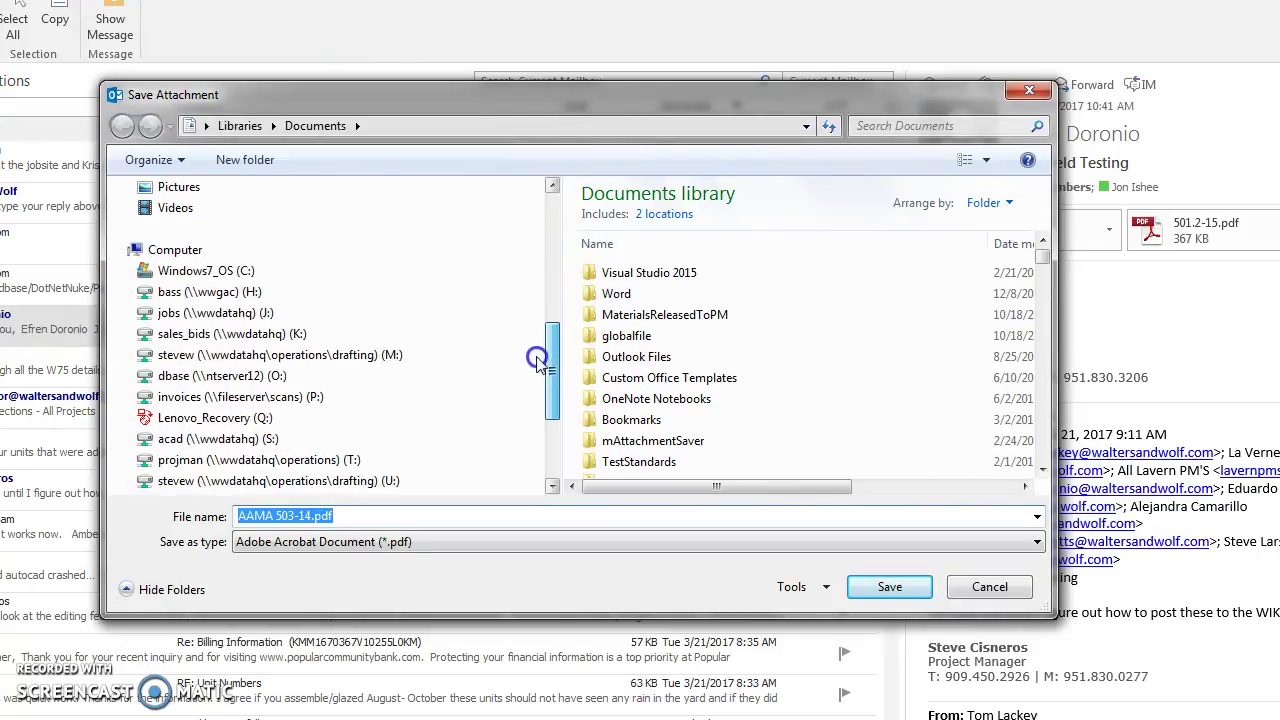
pyautogui.click(395, 352)
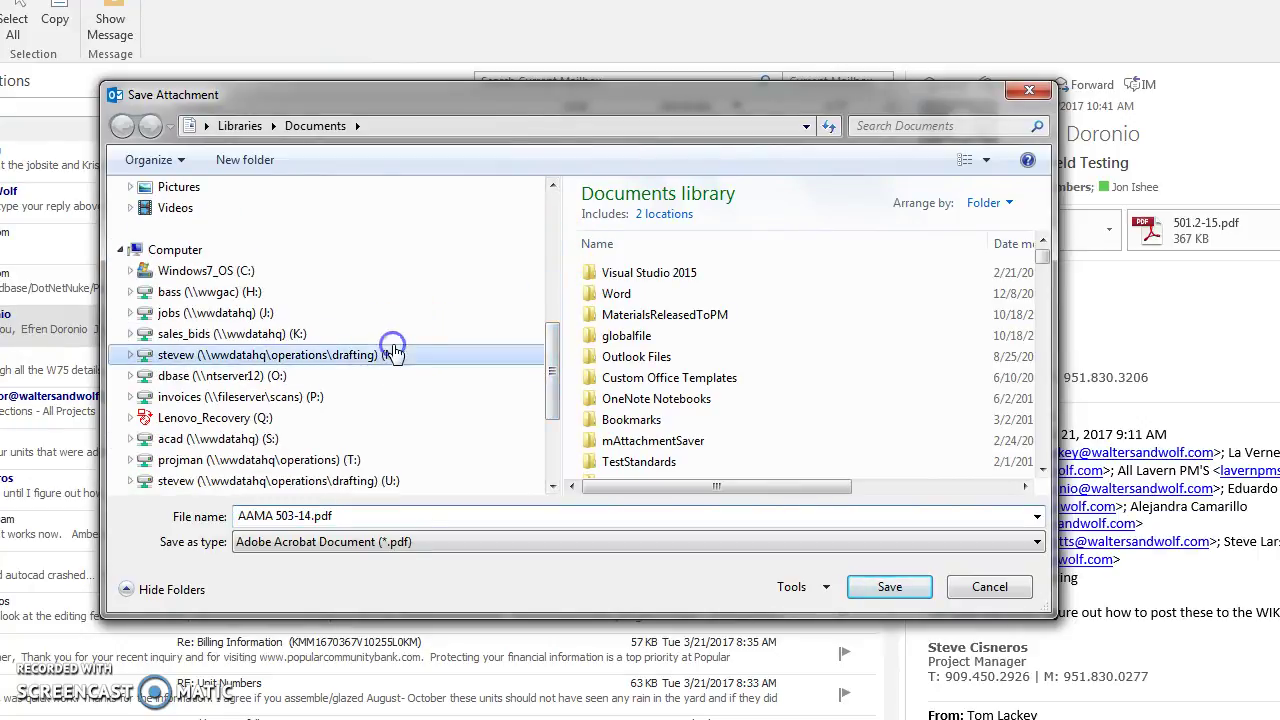
pyautogui.click(889, 586)
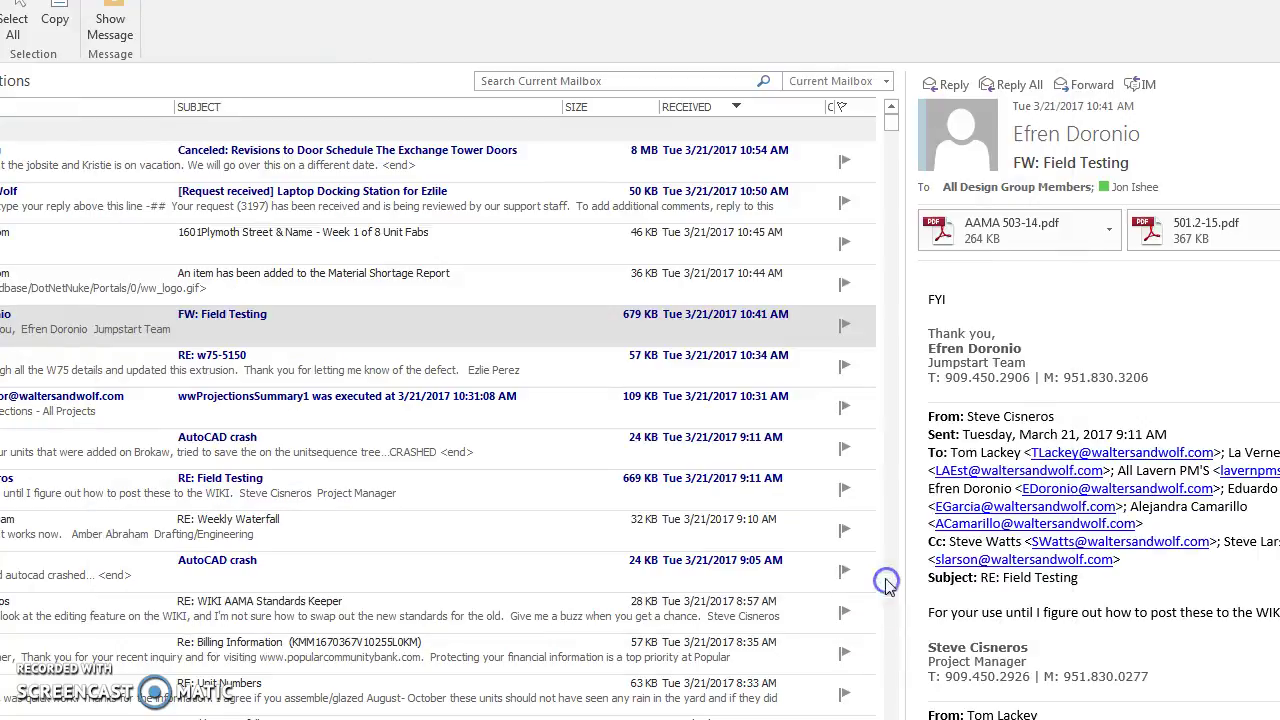
# Save the 501.2-15.pdf attachment to the drafting drive, then preview it.
pyautogui.rightClick(1203, 229)
pyautogui.click(1183, 230)
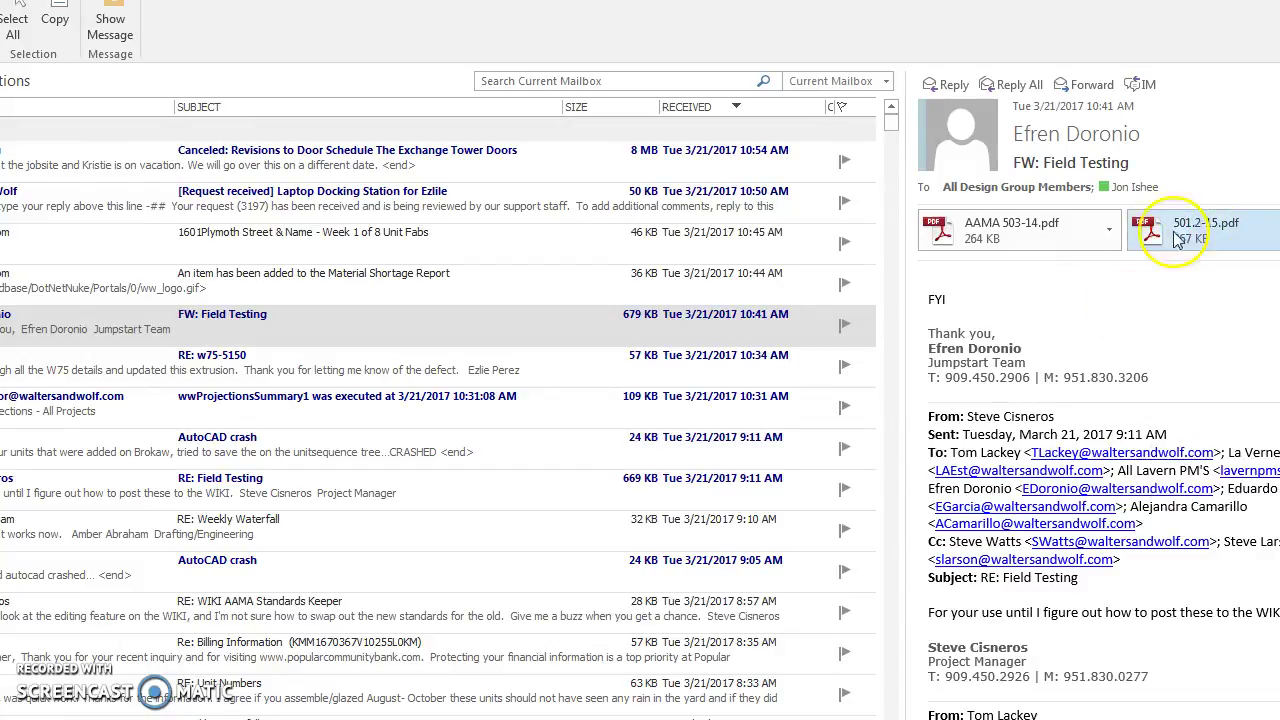
pyautogui.rightClick(1183, 228)
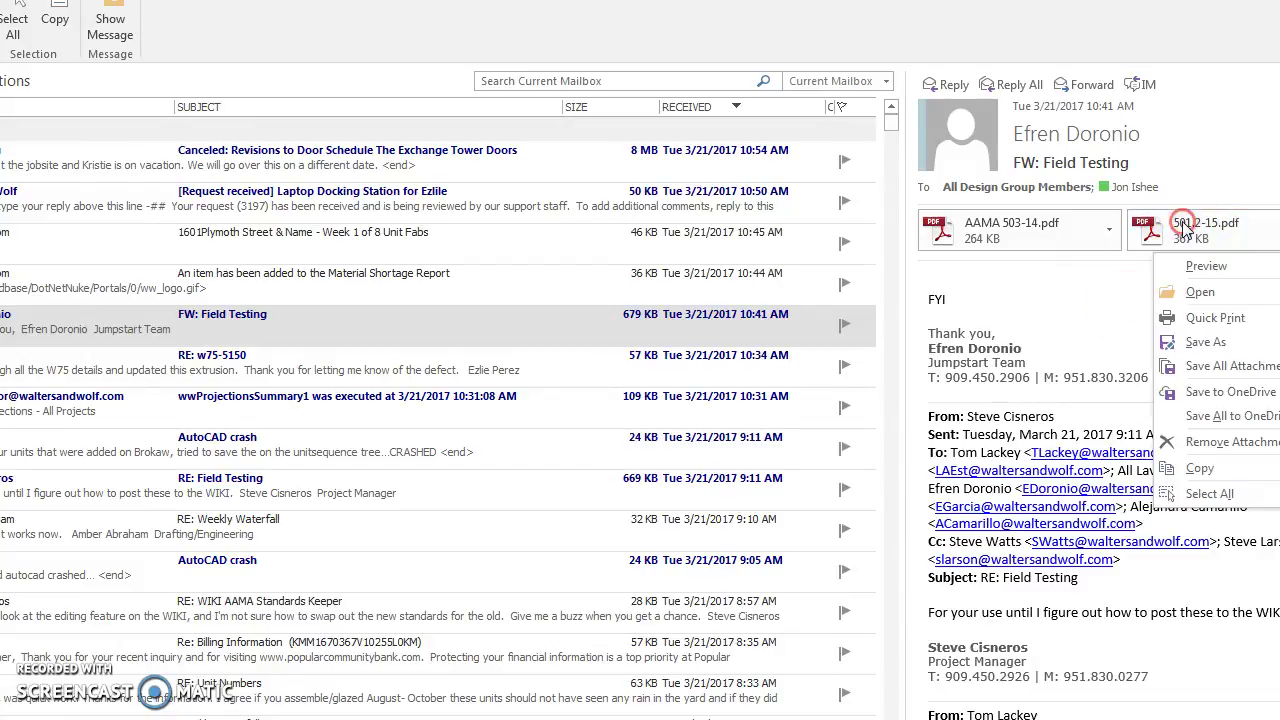
pyautogui.click(1197, 341)
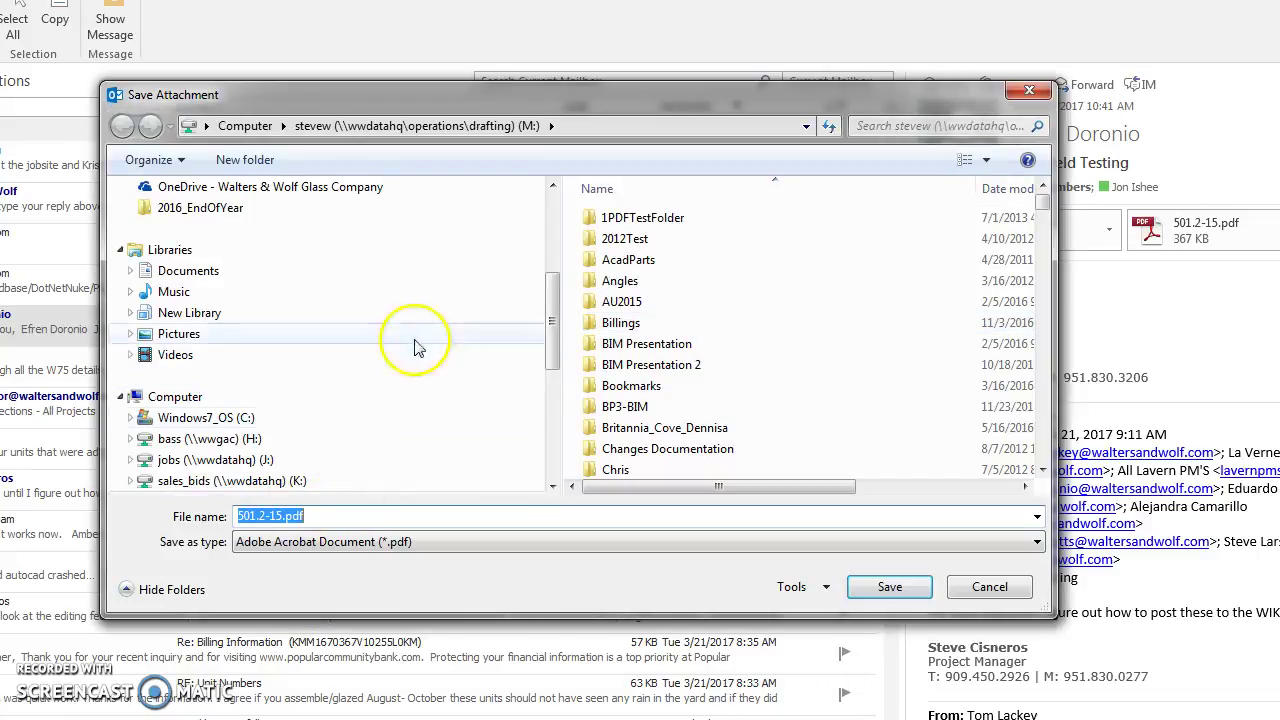
pyautogui.moveTo(555, 302); pyautogui.dragTo(554, 367)
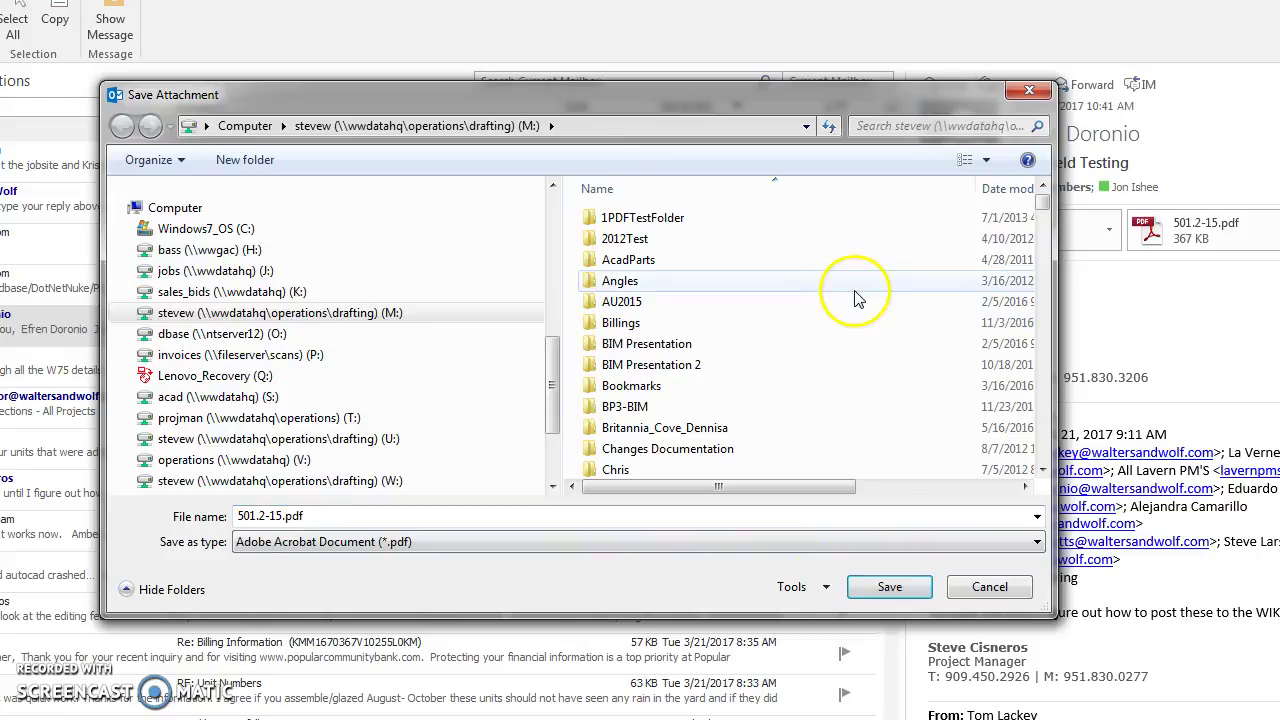
pyautogui.click(888, 590)
pyautogui.click(1190, 230)
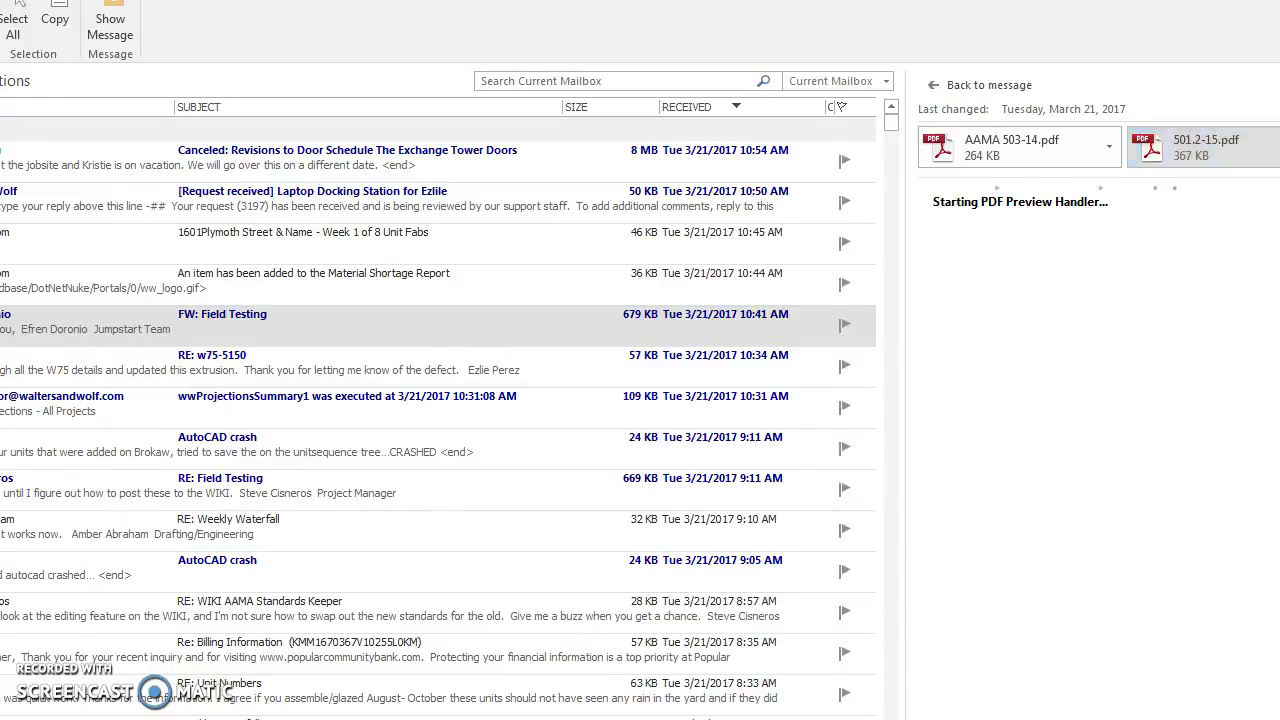
# On the M: drive sorted by date modified, check and copy AAMA 503-14.pdf.
pyautogui.hotkey('alt', 'Tab')
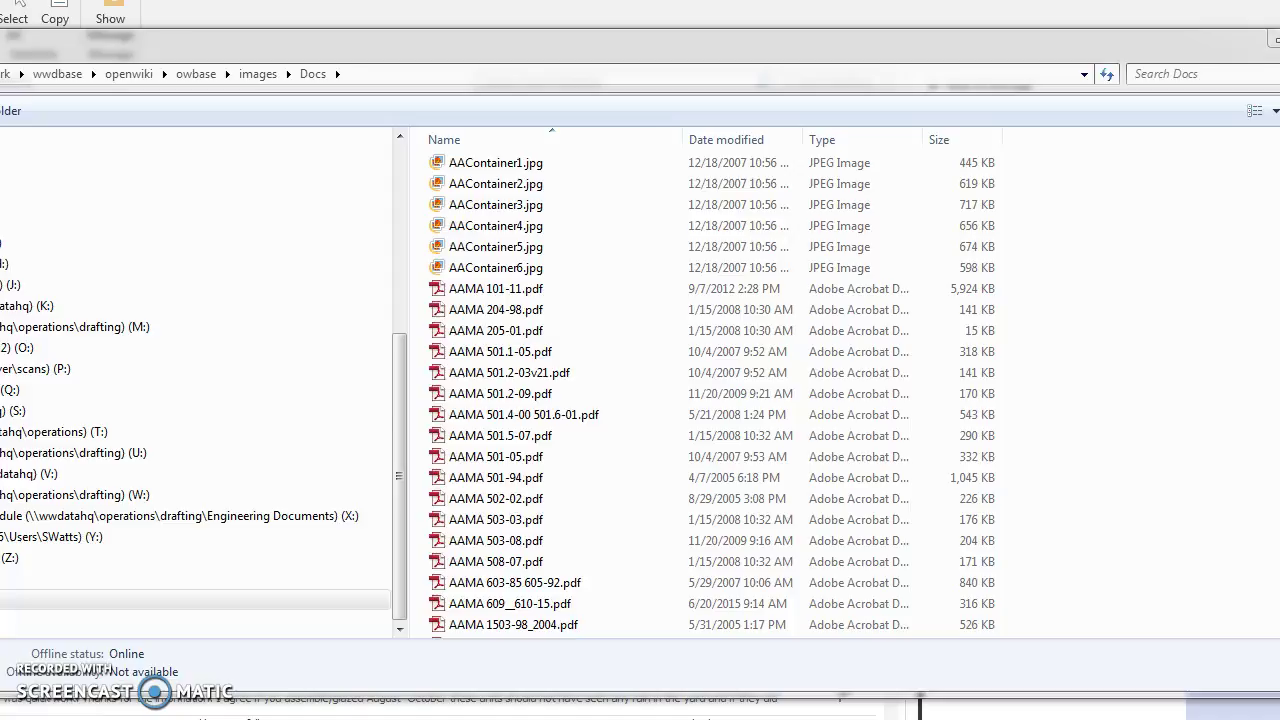
pyautogui.hotkey('alt', 'Tab')
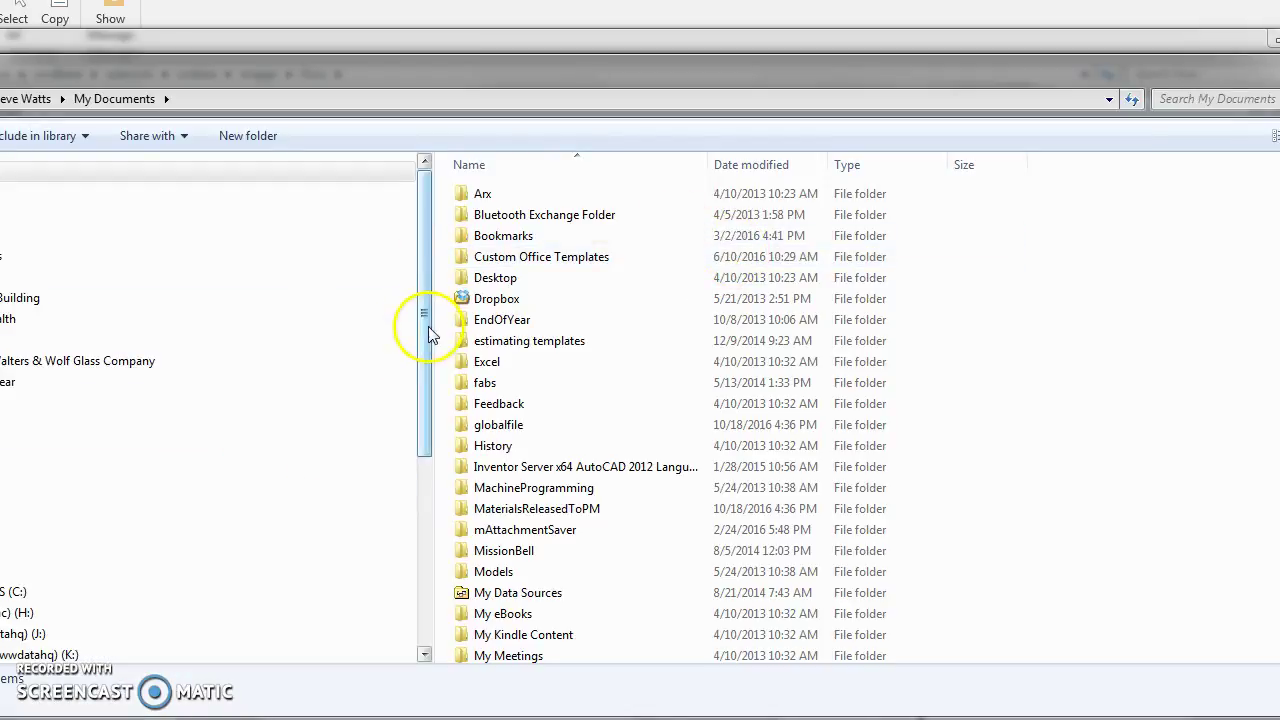
pyautogui.scroll(-5, 430, 335)
pyautogui.click(120, 352)
pyautogui.moveTo(860, 165)
pyautogui.click(880, 166)
pyautogui.click(632, 234)
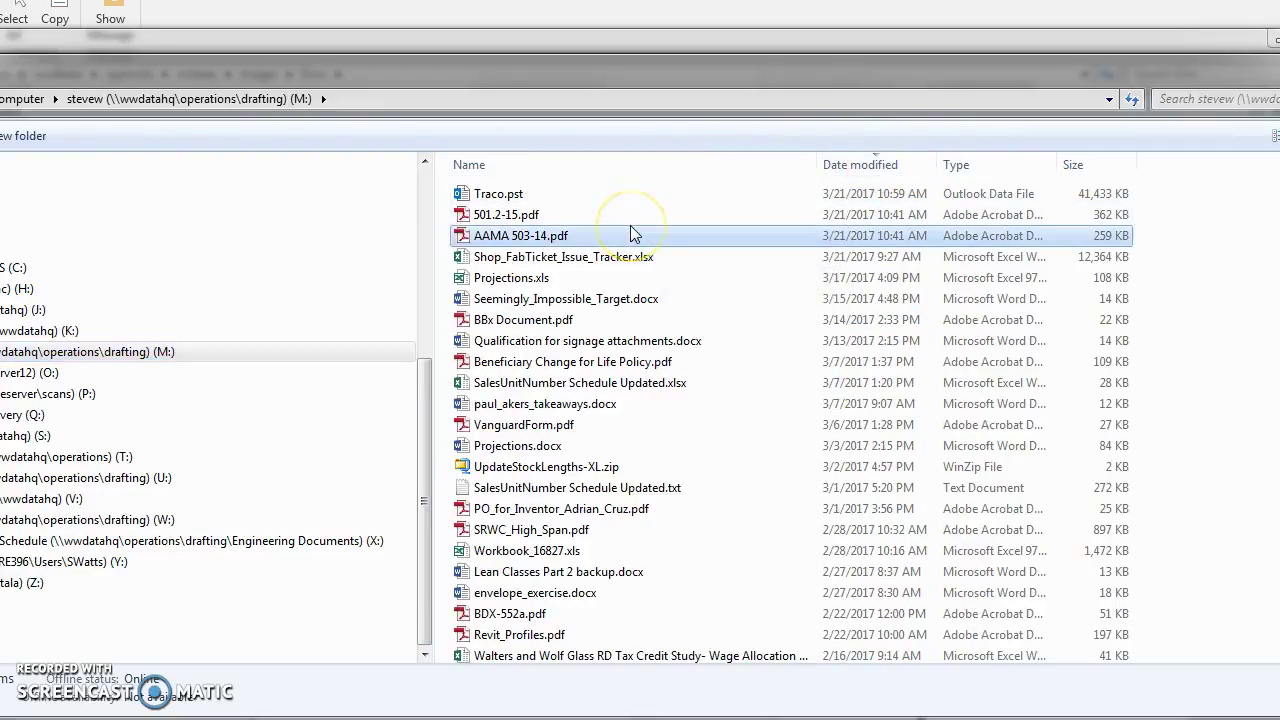
pyautogui.click(615, 240)
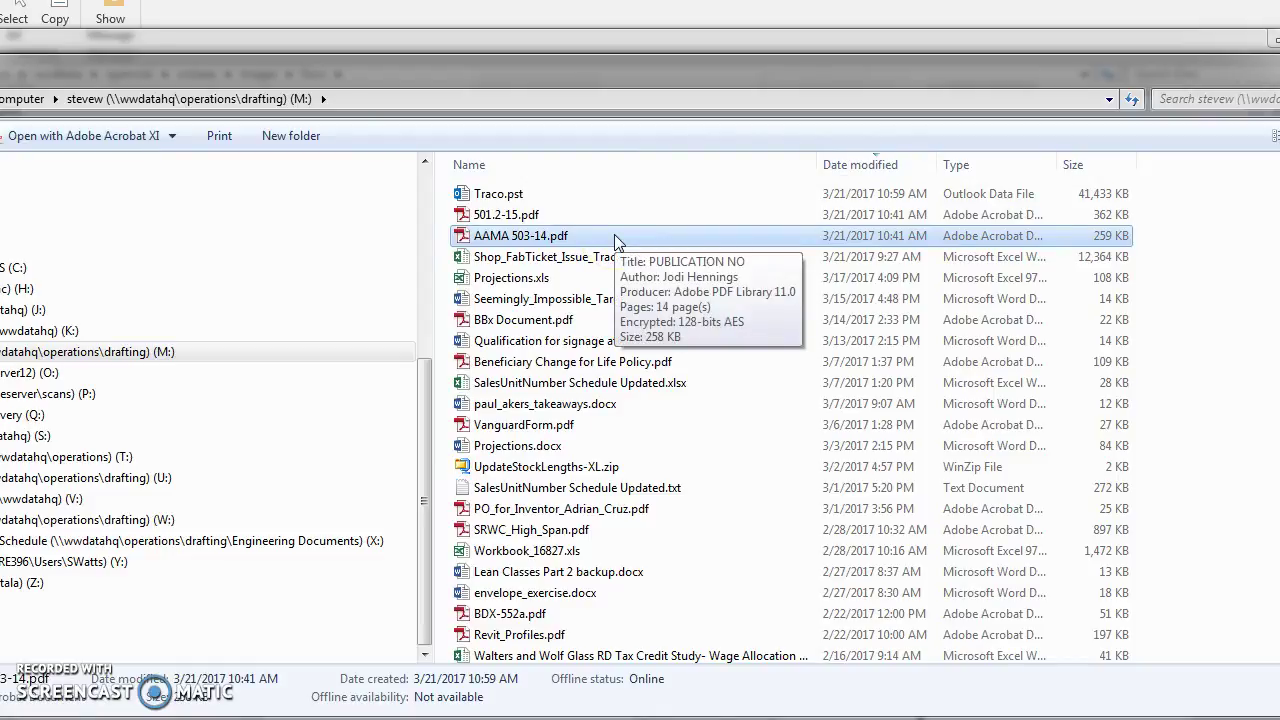
pyautogui.doubleClick(615, 238)
pyautogui.rightClick(614, 234)
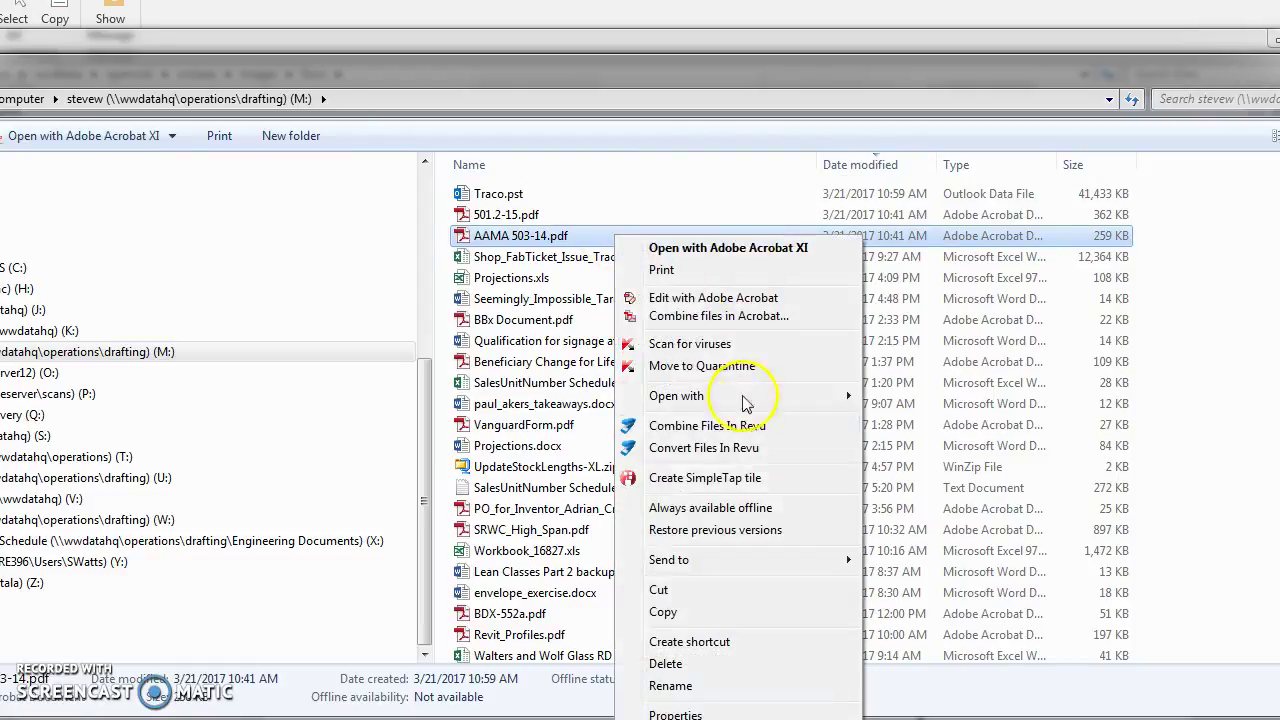
pyautogui.click(711, 612)
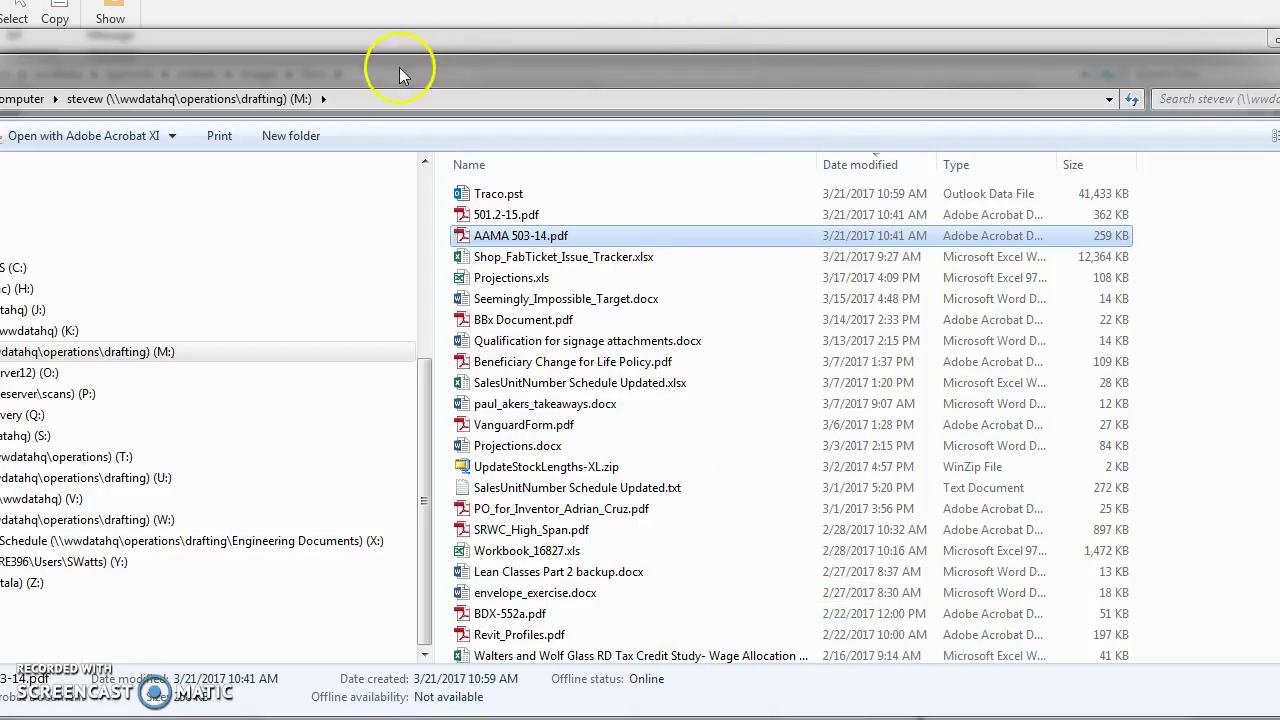
# Paste AAMA 503-14.pdf into the wiki's Docs folder.
pyautogui.click(418, 45)
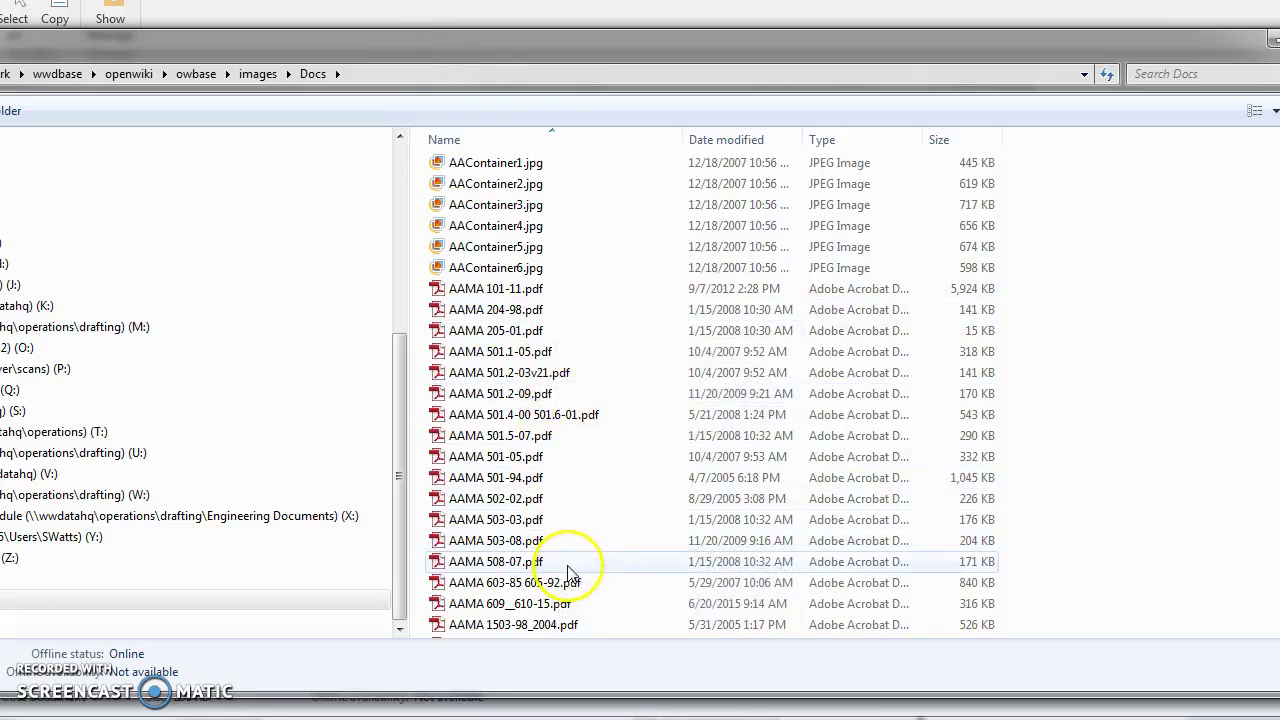
pyautogui.scroll(-1, 730, 391)
pyautogui.scroll(-2, 728, 388)
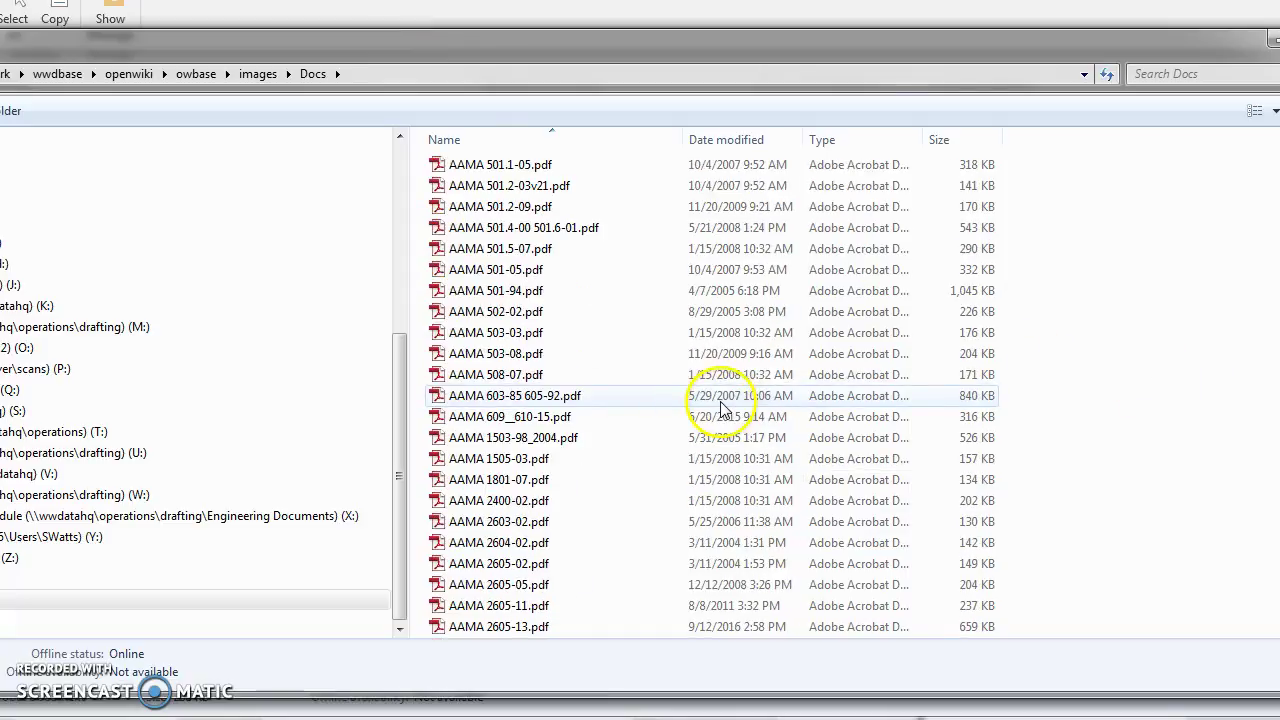
pyautogui.rightClick(1098, 348)
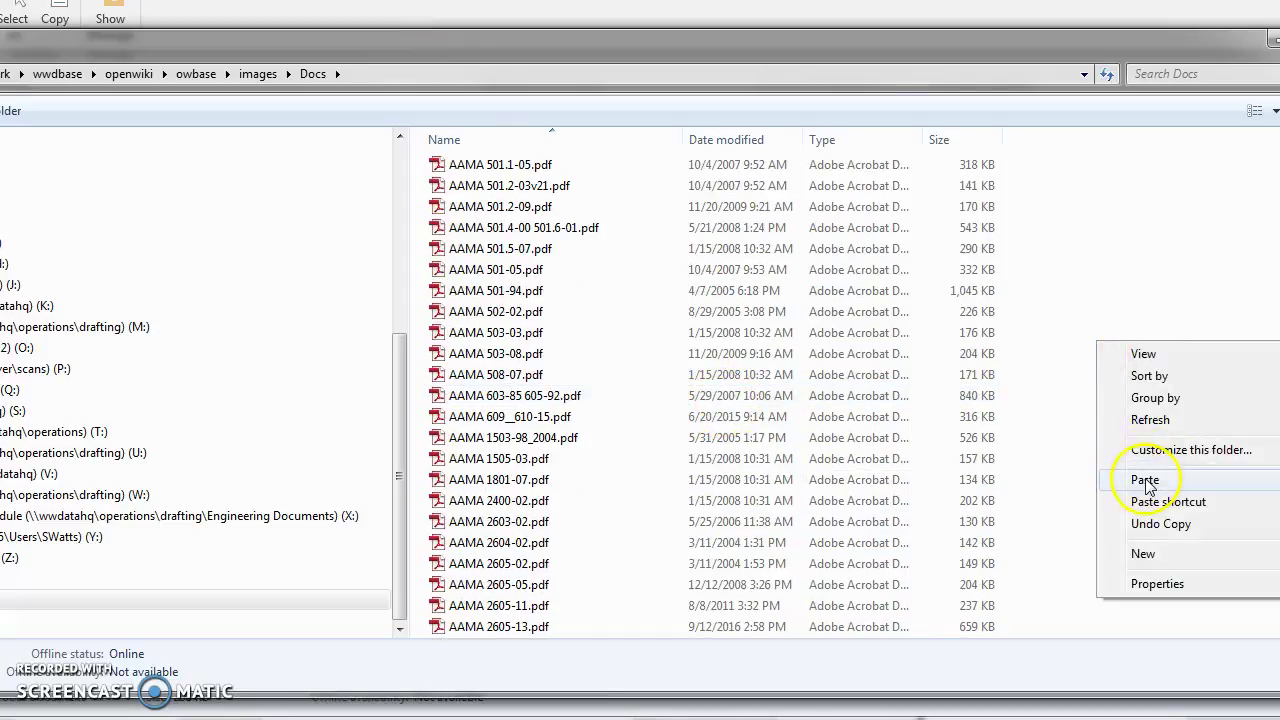
pyautogui.click(1180, 479)
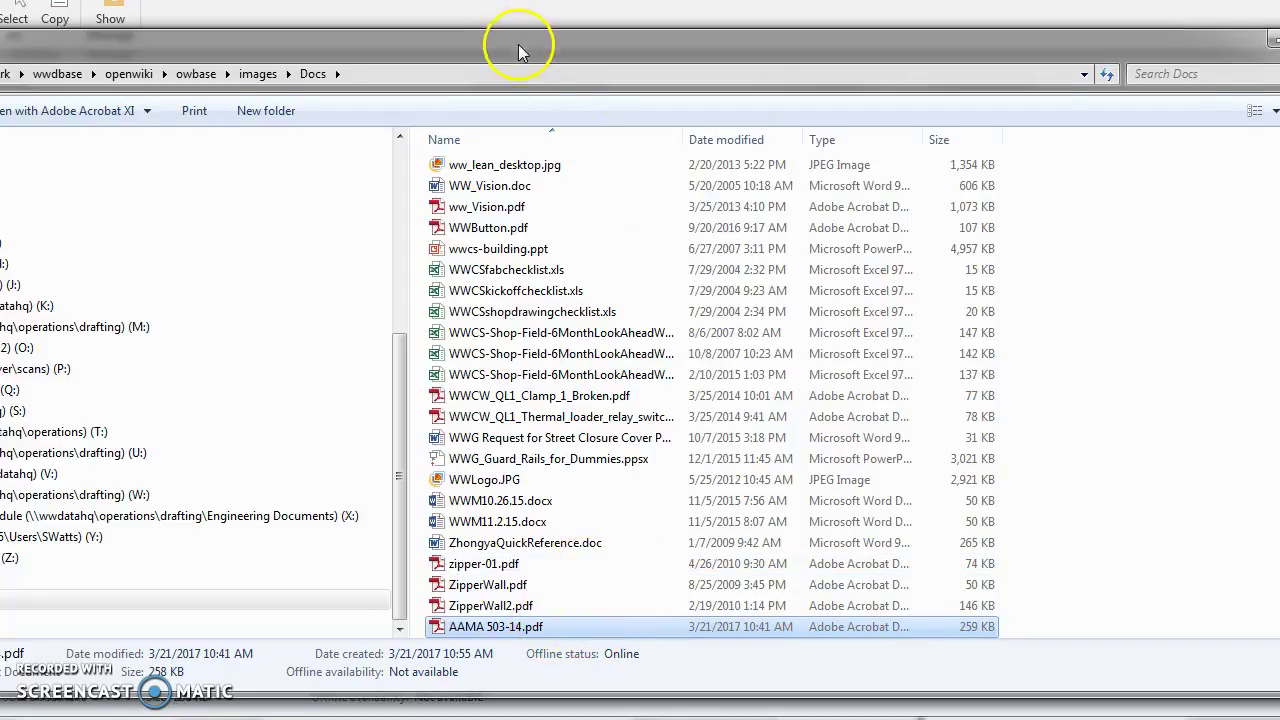
pyautogui.moveTo(518, 52); pyautogui.dragTo(454, 55)
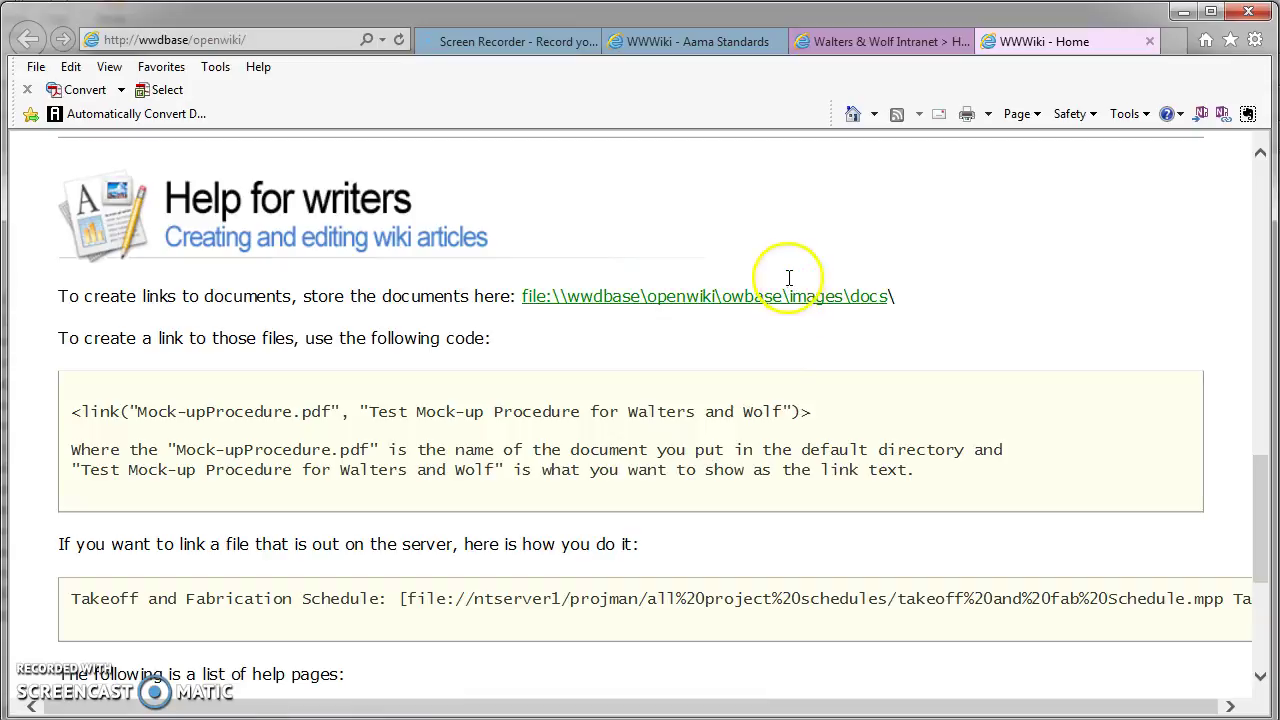
# From the Glass Division page's Codes and Standards list, open the Aama Standards page.
pyautogui.scroll(5, 948, 333)
pyautogui.scroll(10, 950, 340)
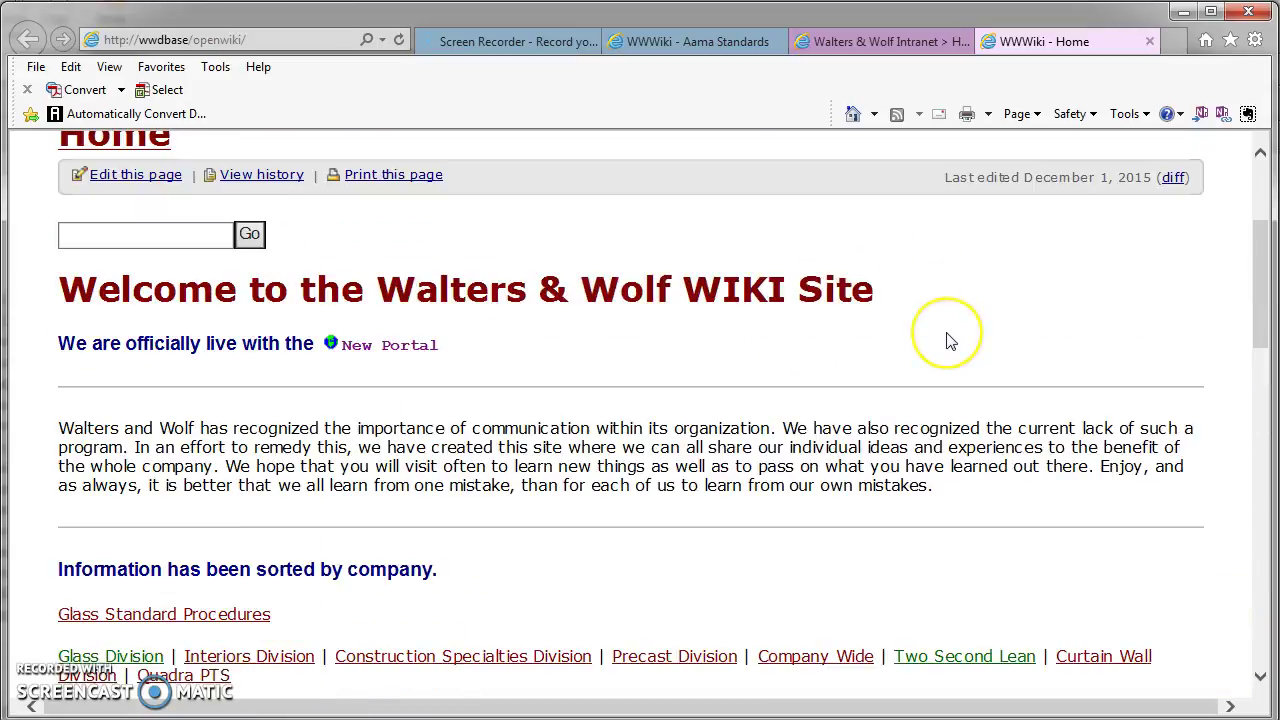
pyautogui.scroll(3, 950, 340)
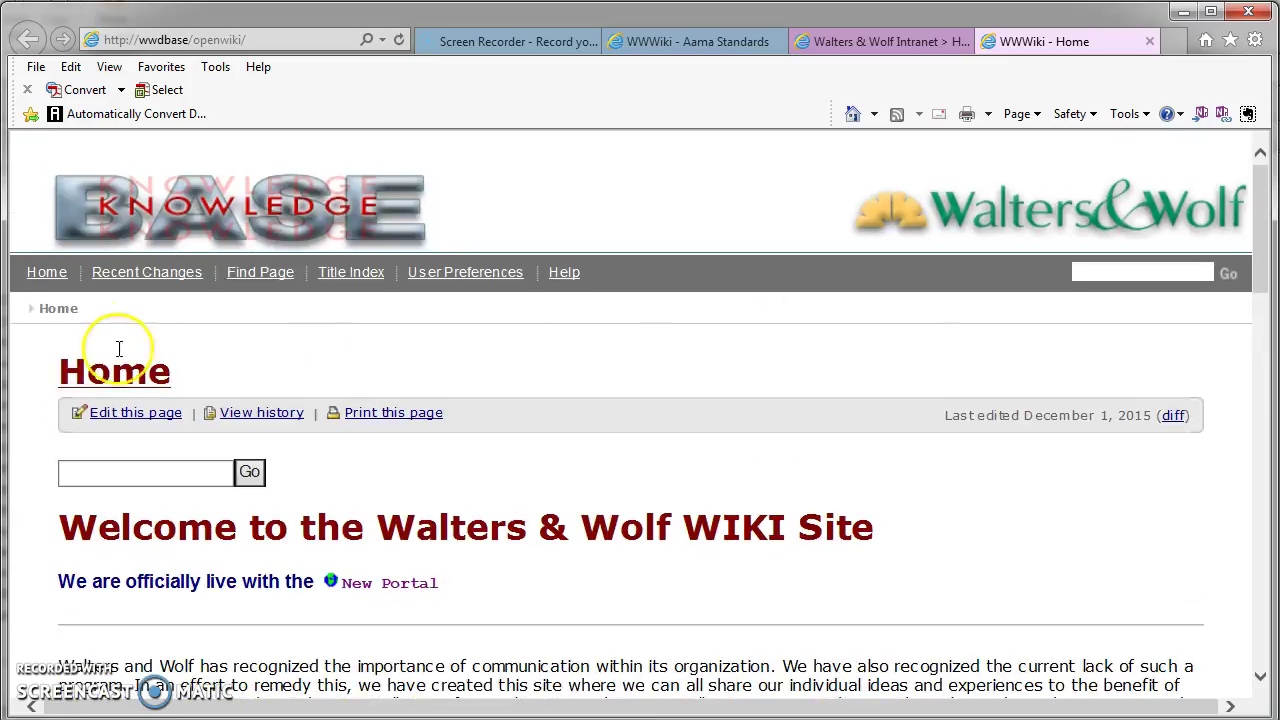
pyautogui.scroll(-5, 523, 357)
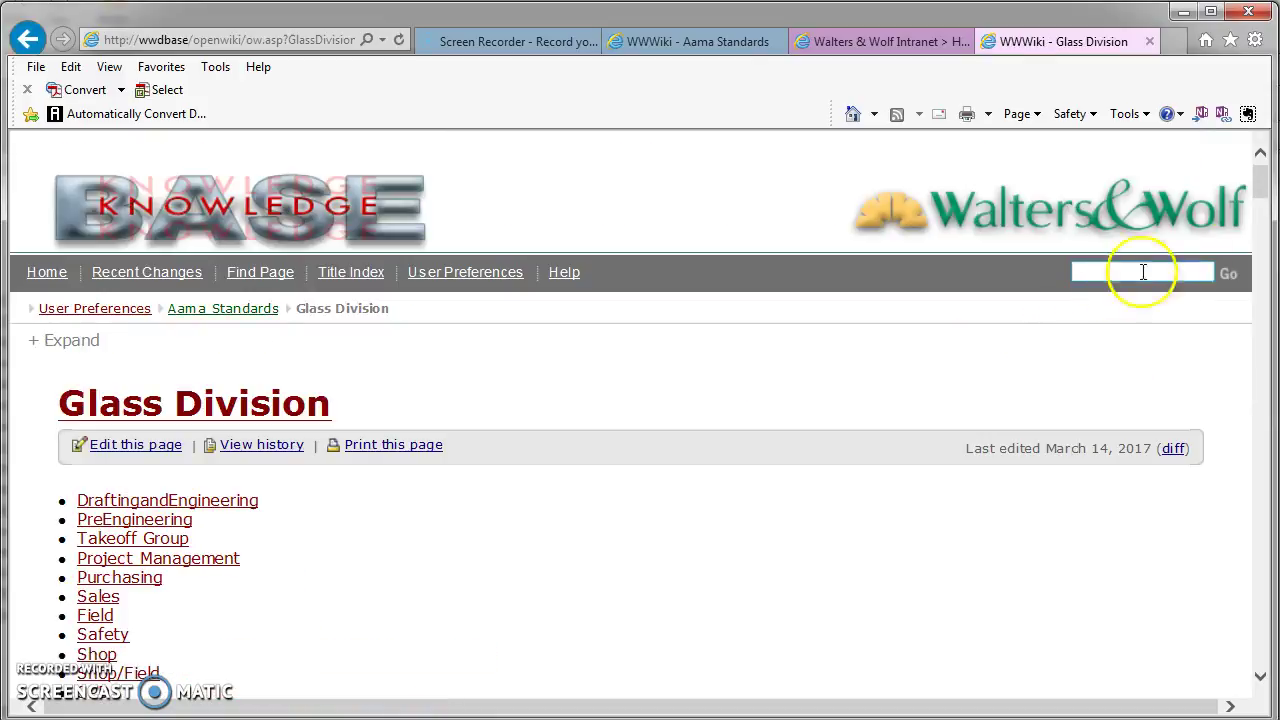
pyautogui.moveTo(1261, 183); pyautogui.dragTo(1199, 643)
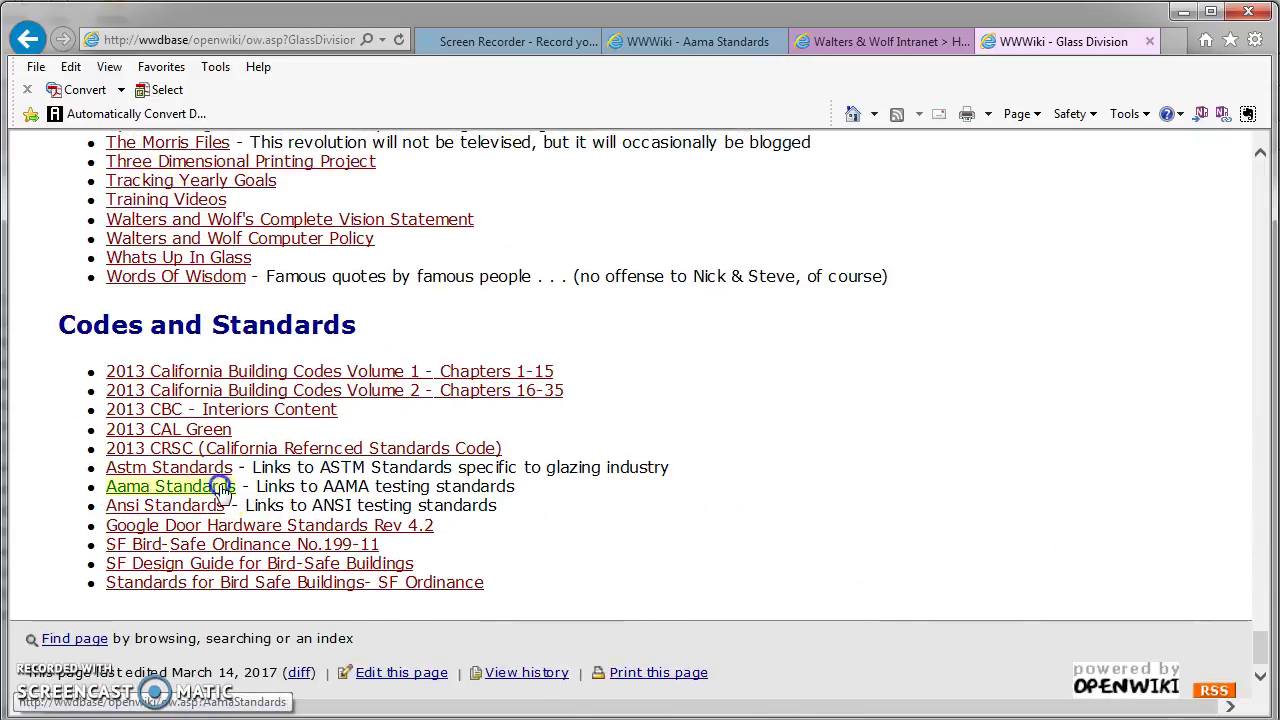
pyautogui.click(212, 481)
# Scroll through the AAMA standards list, then switch to the M: drafting folder window.
pyautogui.scroll(-3, 757, 500)
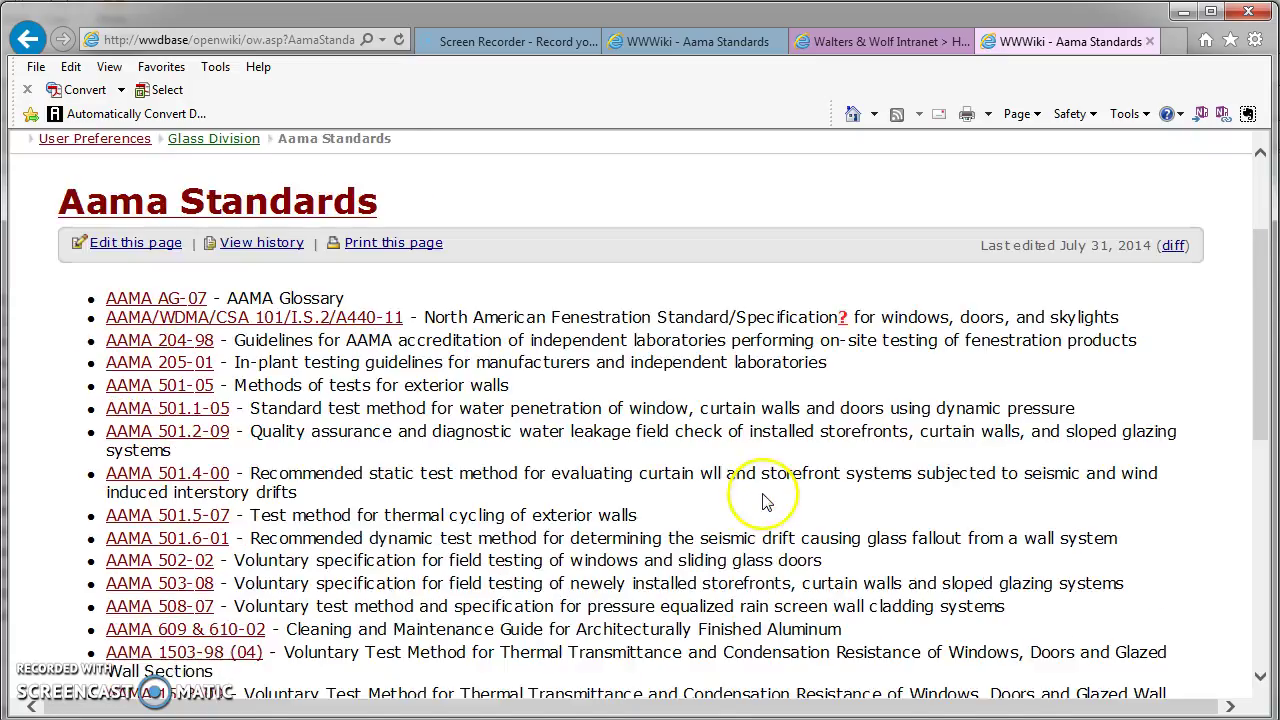
pyautogui.scroll(-3, 278, 520)
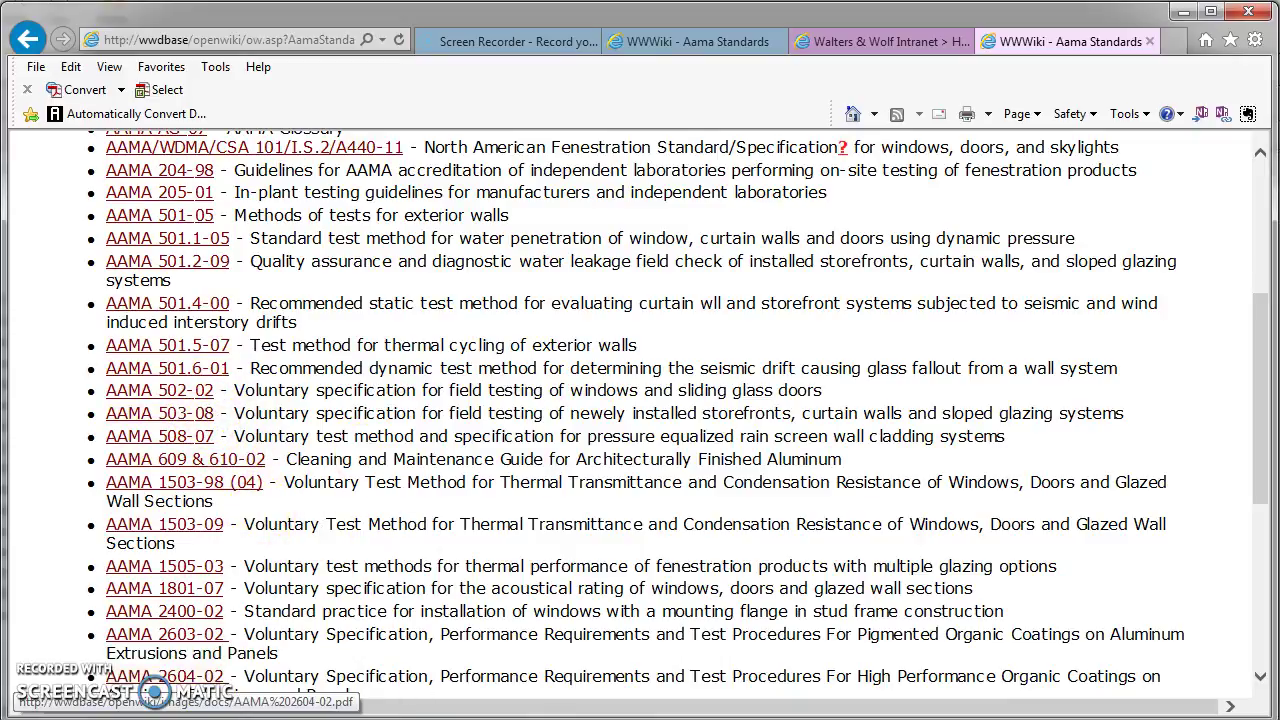
pyautogui.hotkey('alt', 'Tab')
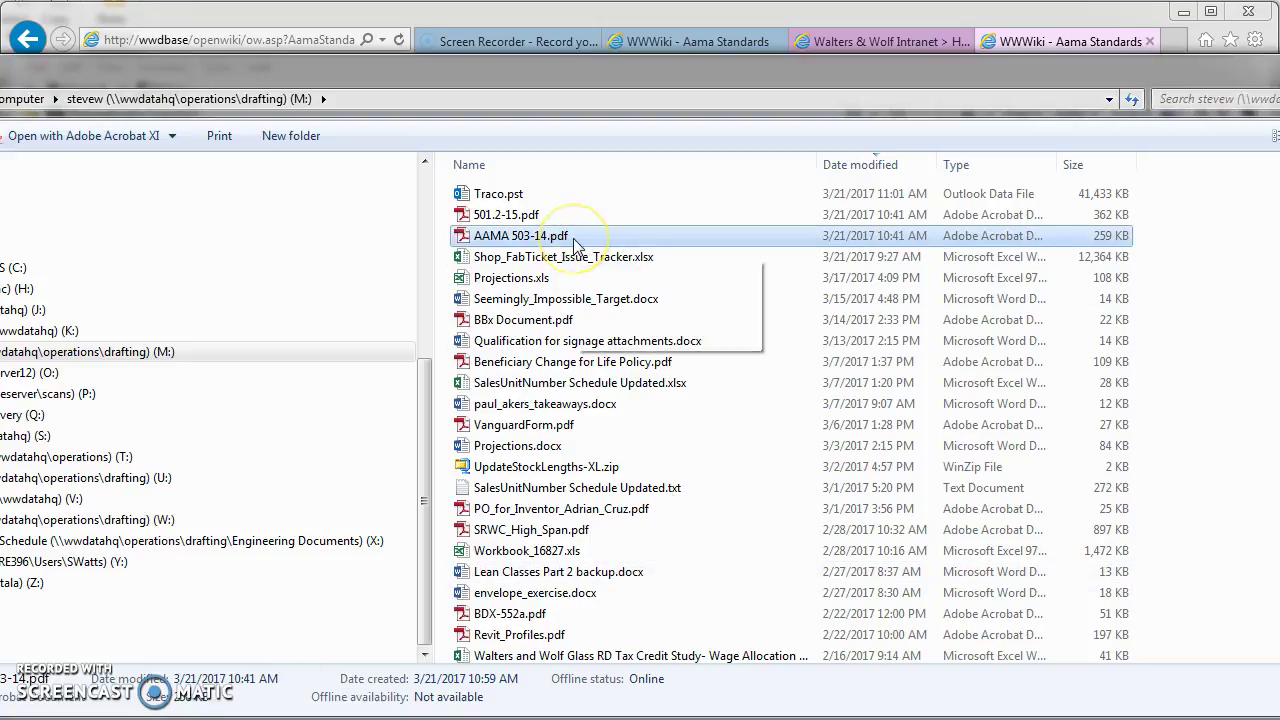
pyautogui.moveTo(521, 236)
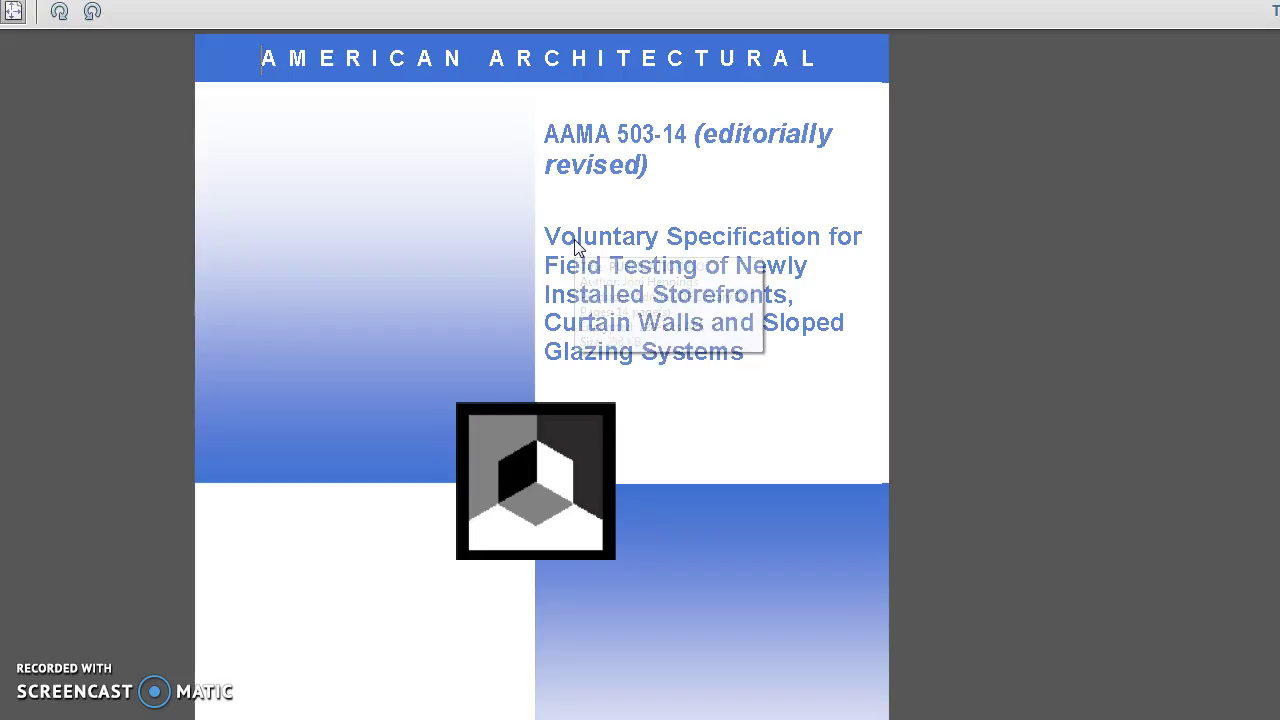
pyautogui.click(683, 238)
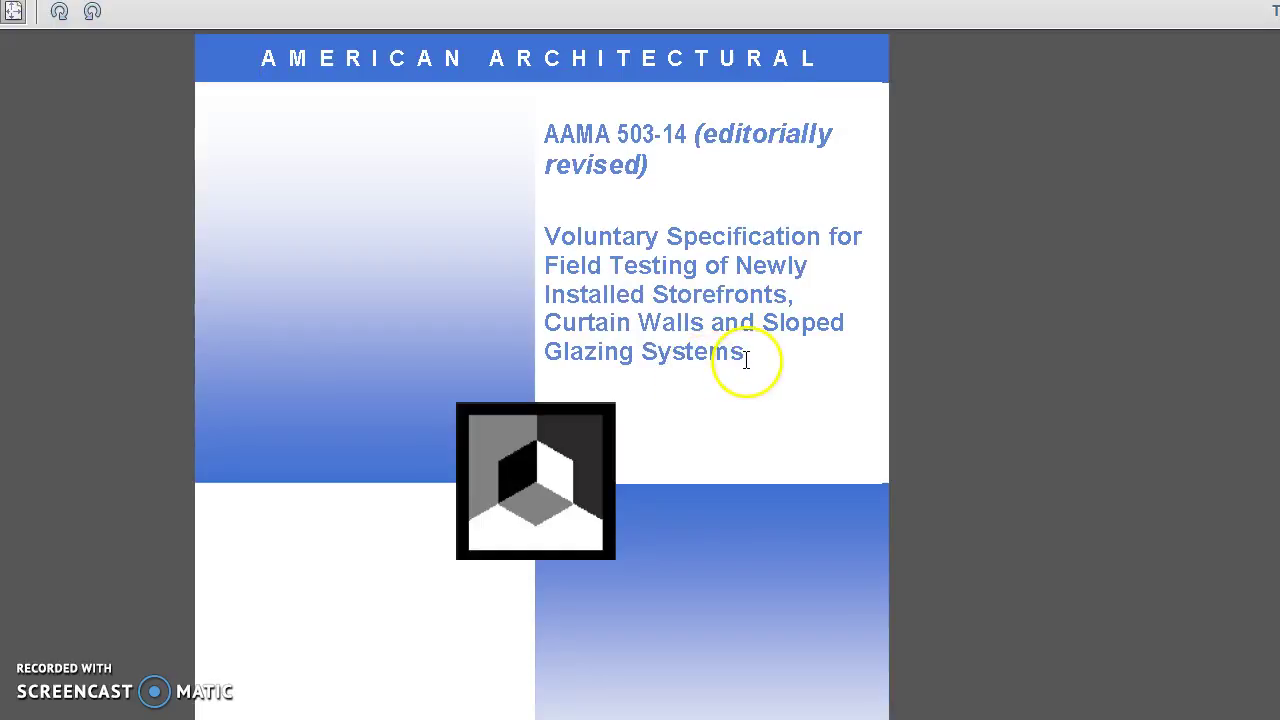
pyautogui.hotkey('alt', 'F4')
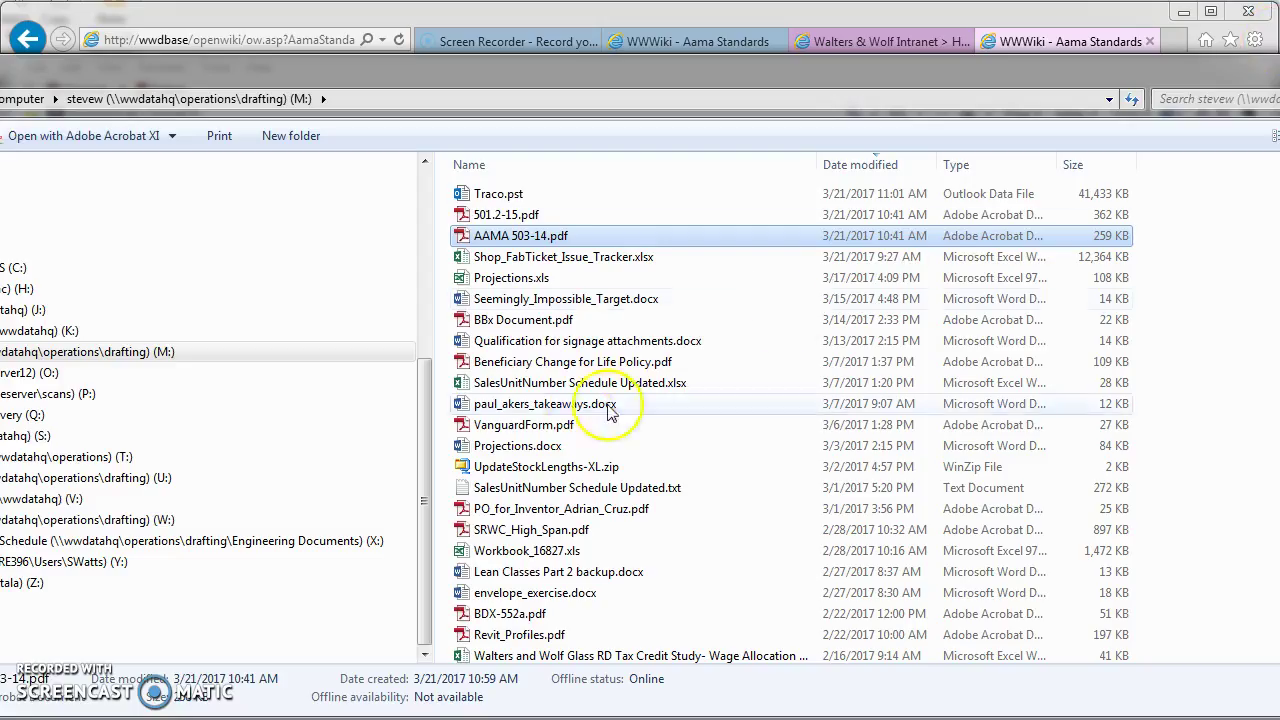
# Bring the wiki forward and scroll the Aama Standards page down to the superseded AAMA 503-03 entry.
pyautogui.click(305, 30)
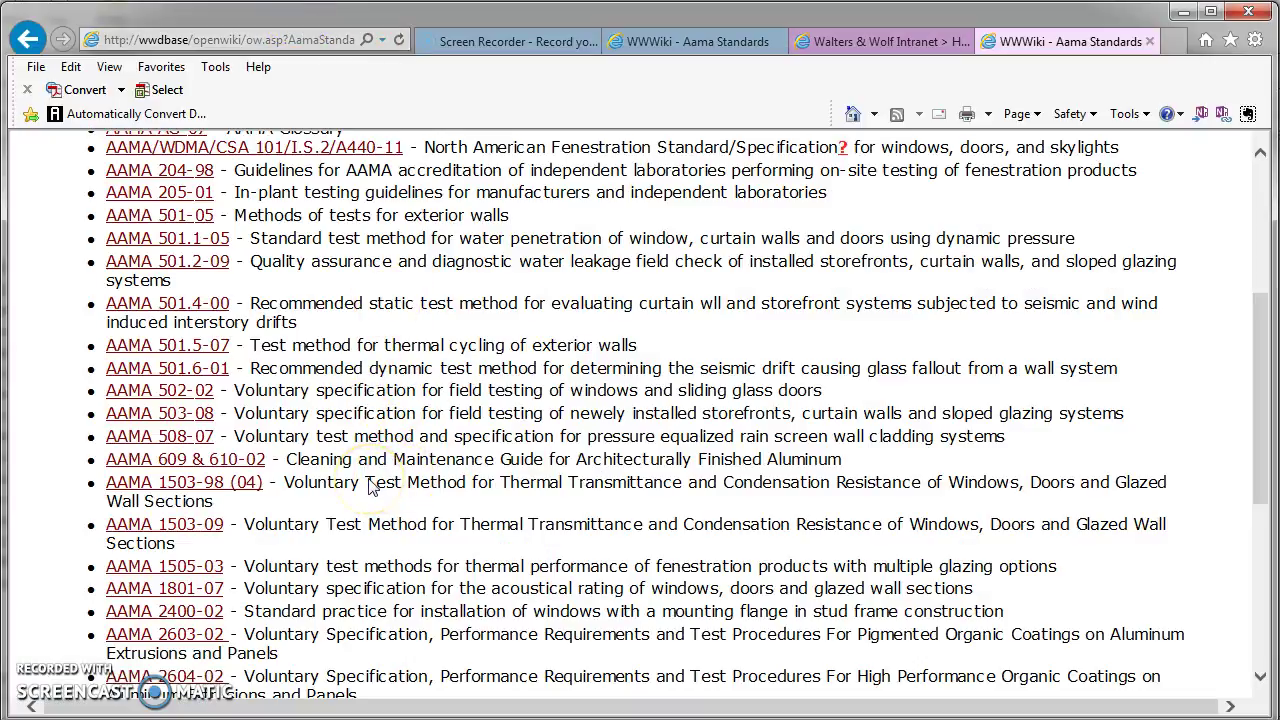
pyautogui.scroll(-1, 370, 485)
pyautogui.scroll(-2, 365, 478)
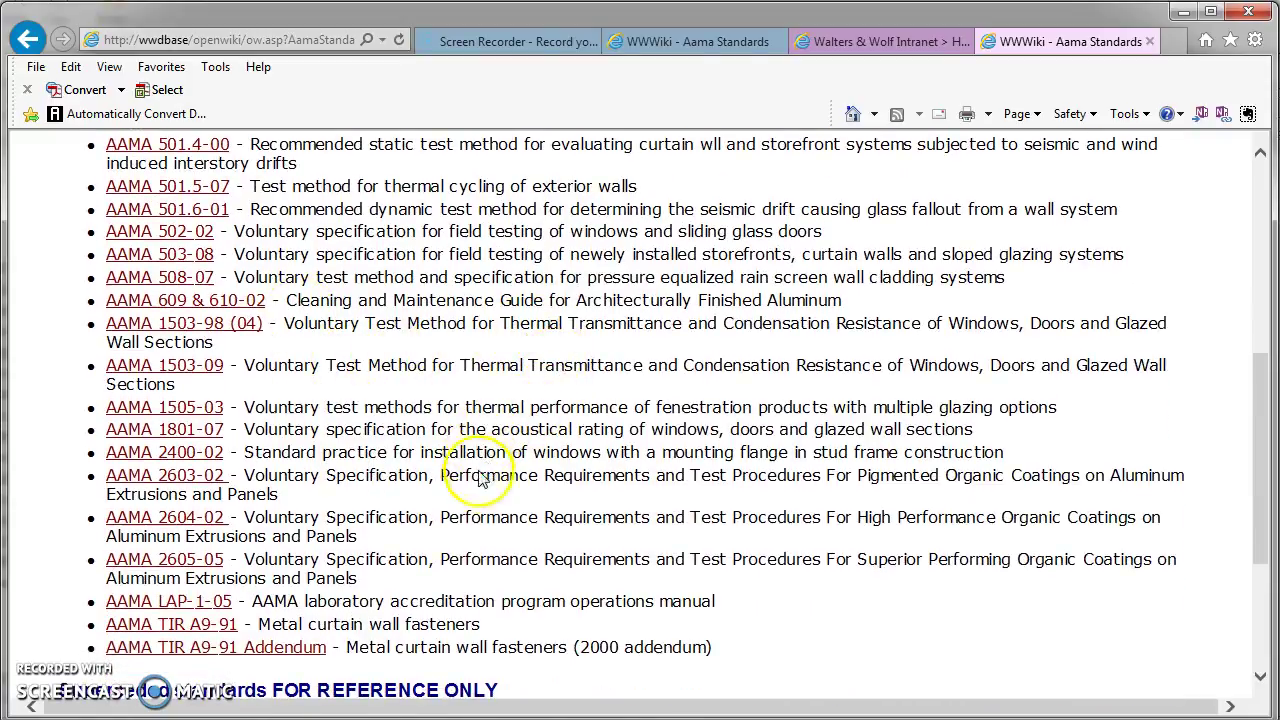
pyautogui.scroll(-5, 551, 540)
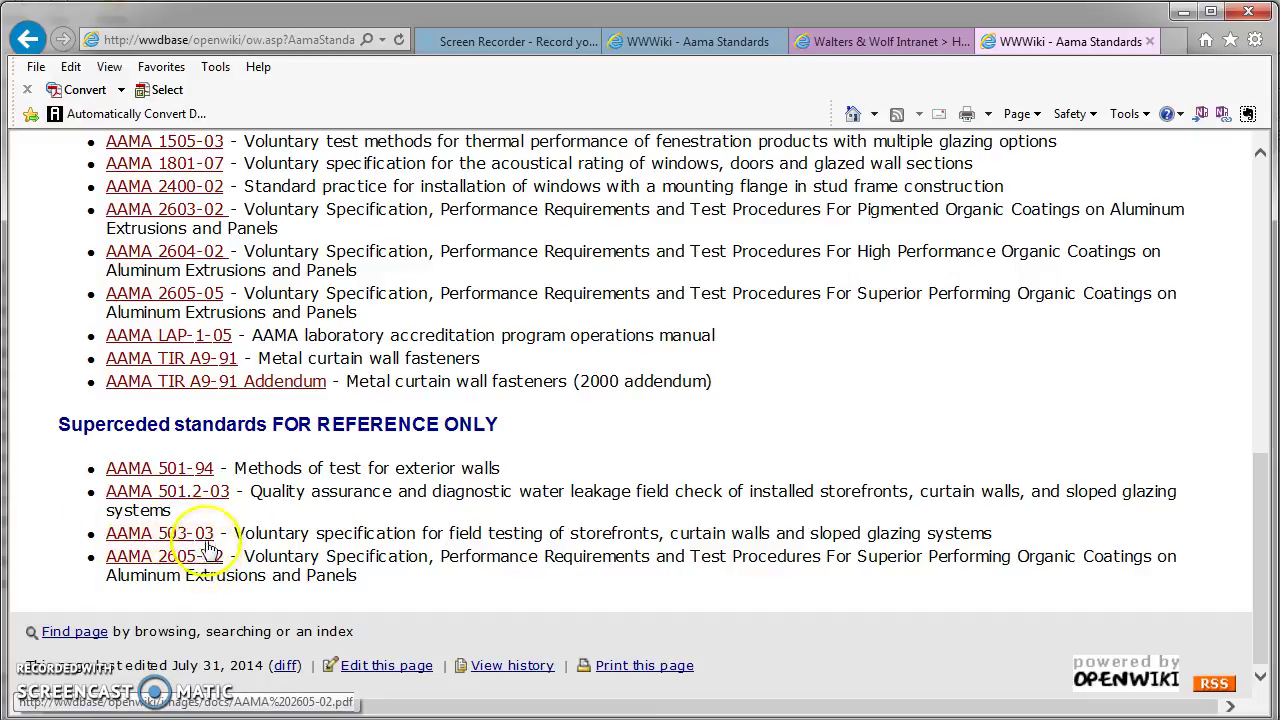
pyautogui.click(203, 538)
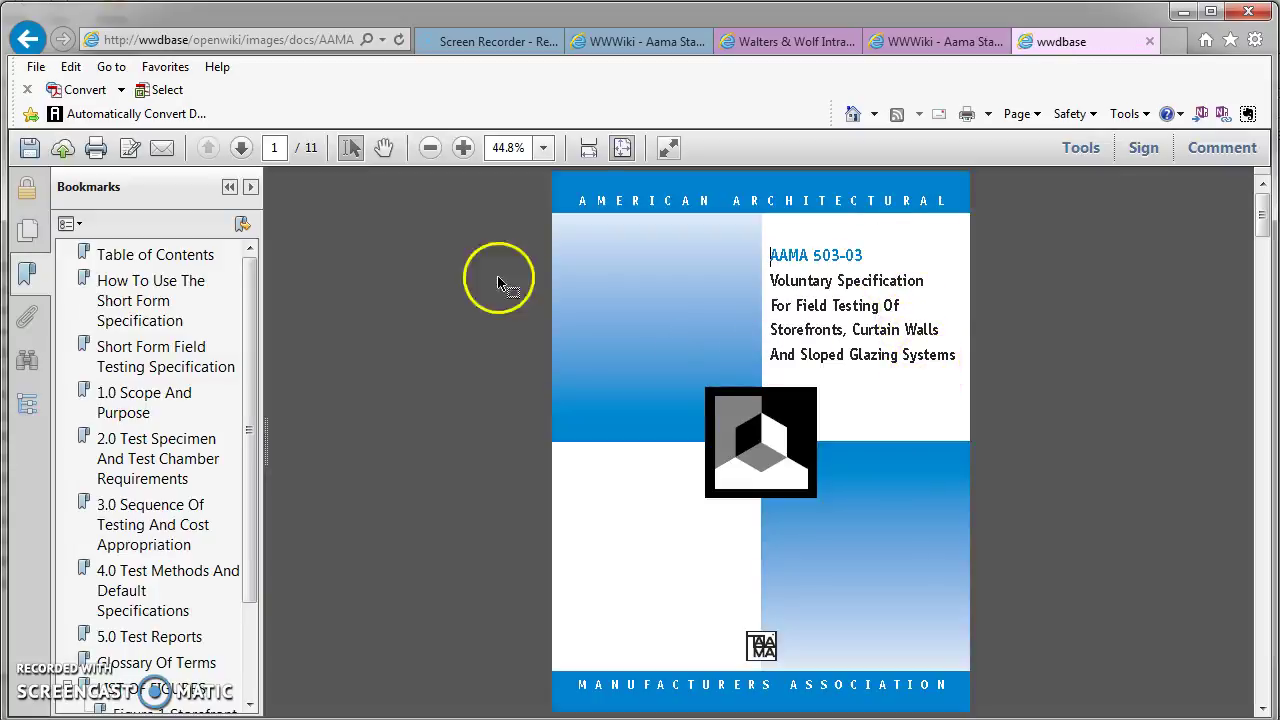
pyautogui.click(30, 40)
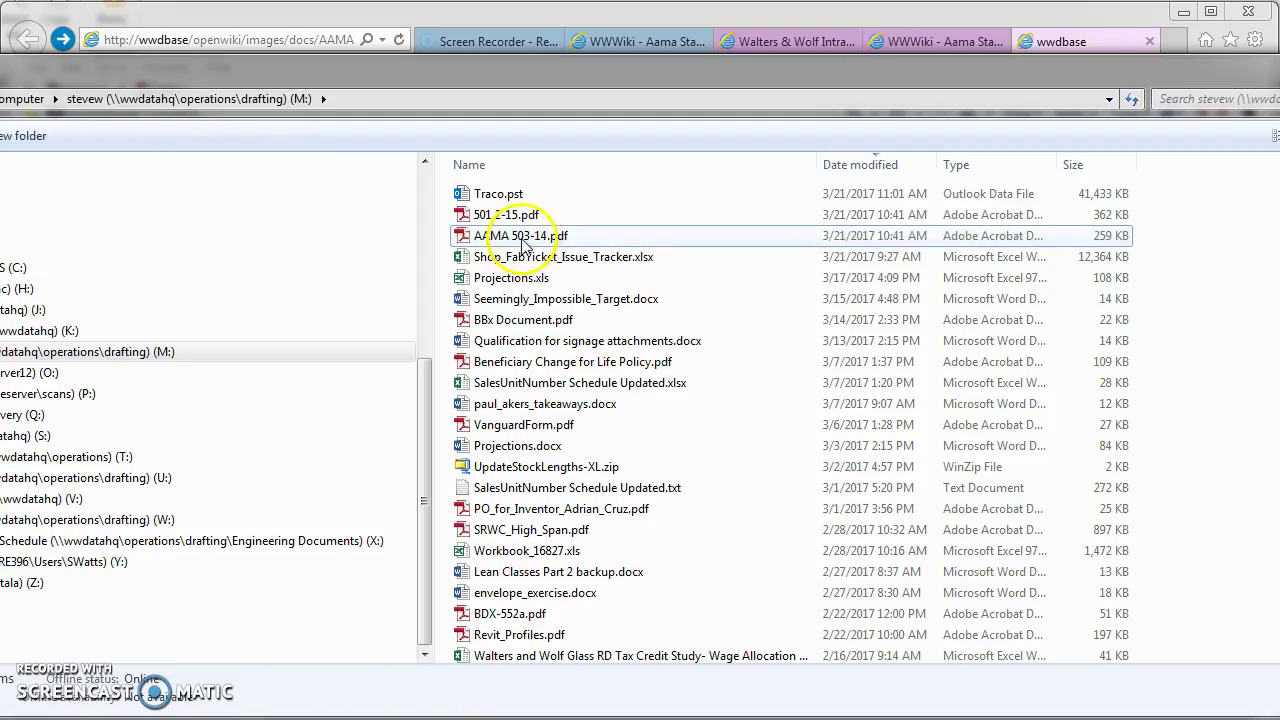
pyautogui.click(522, 236)
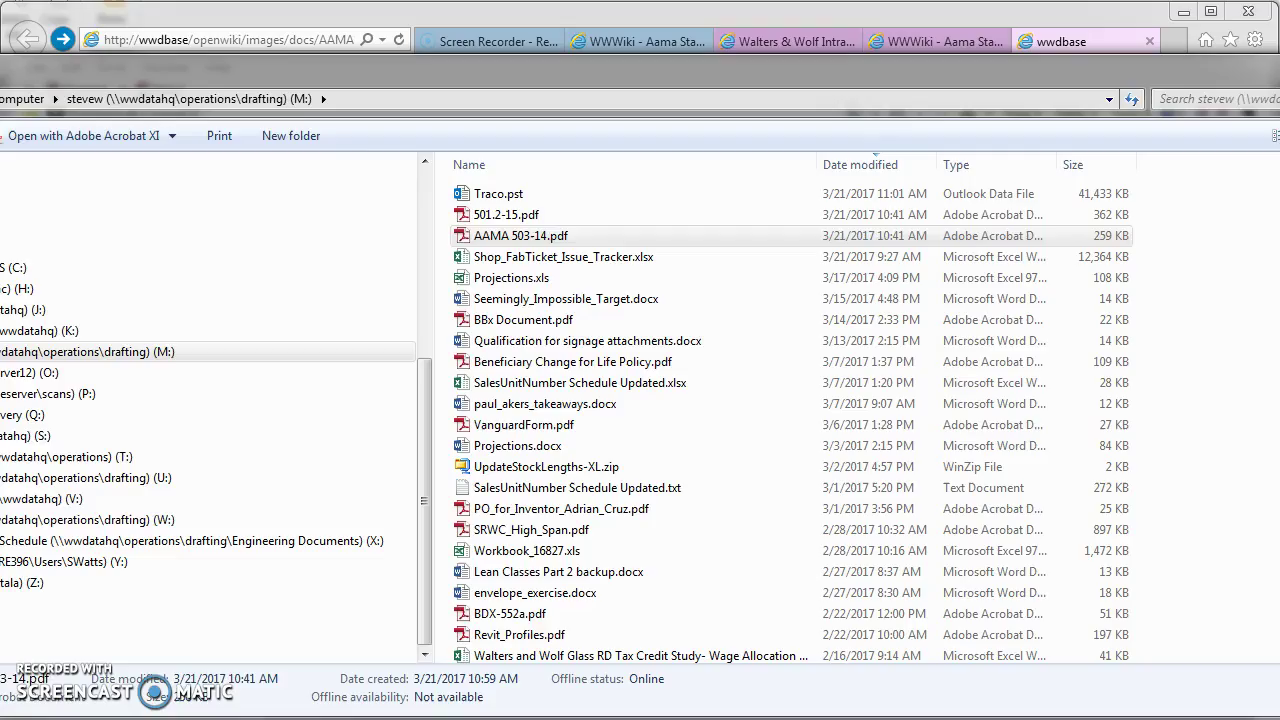
pyautogui.click(575, 236)
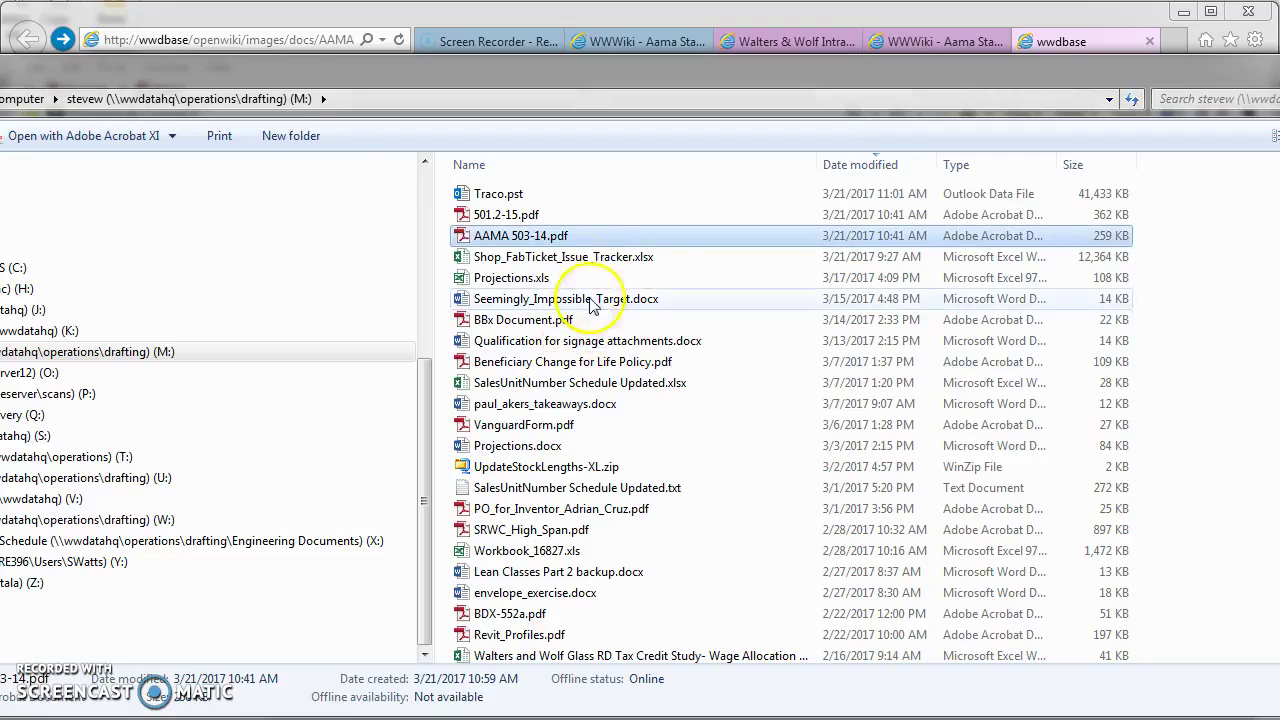
pyautogui.click(395, 18)
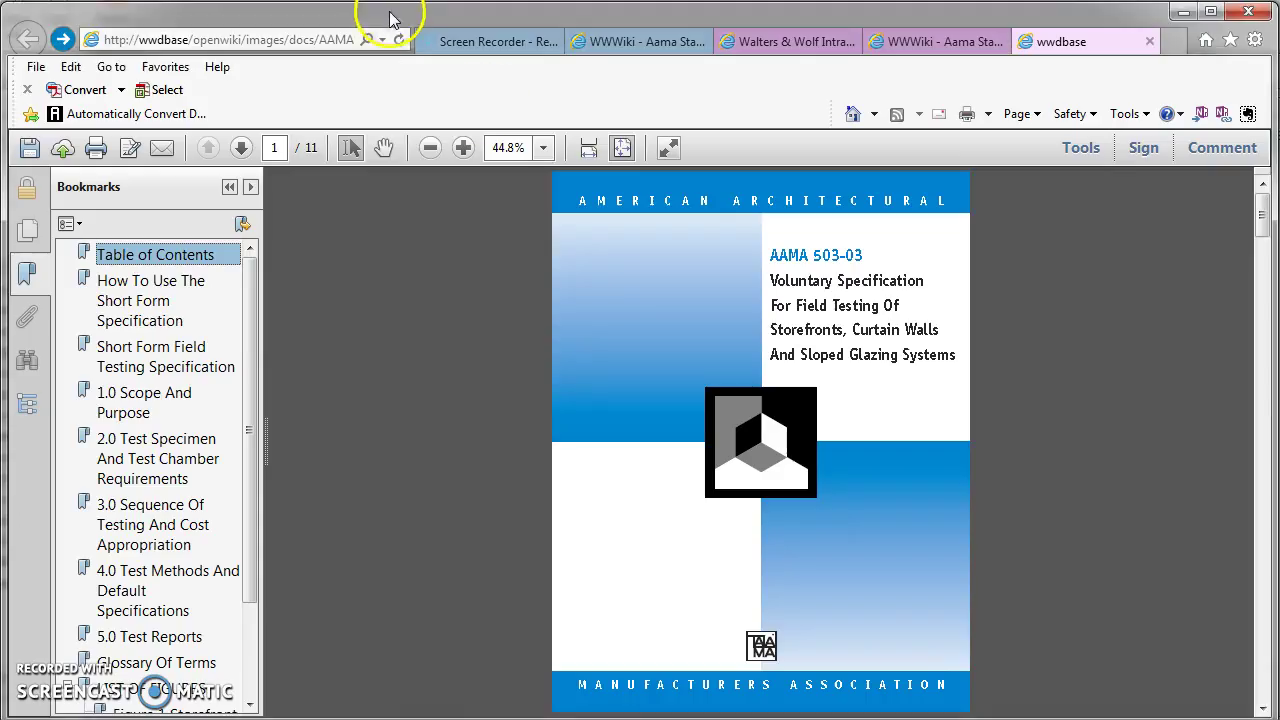
pyautogui.click(1149, 41)
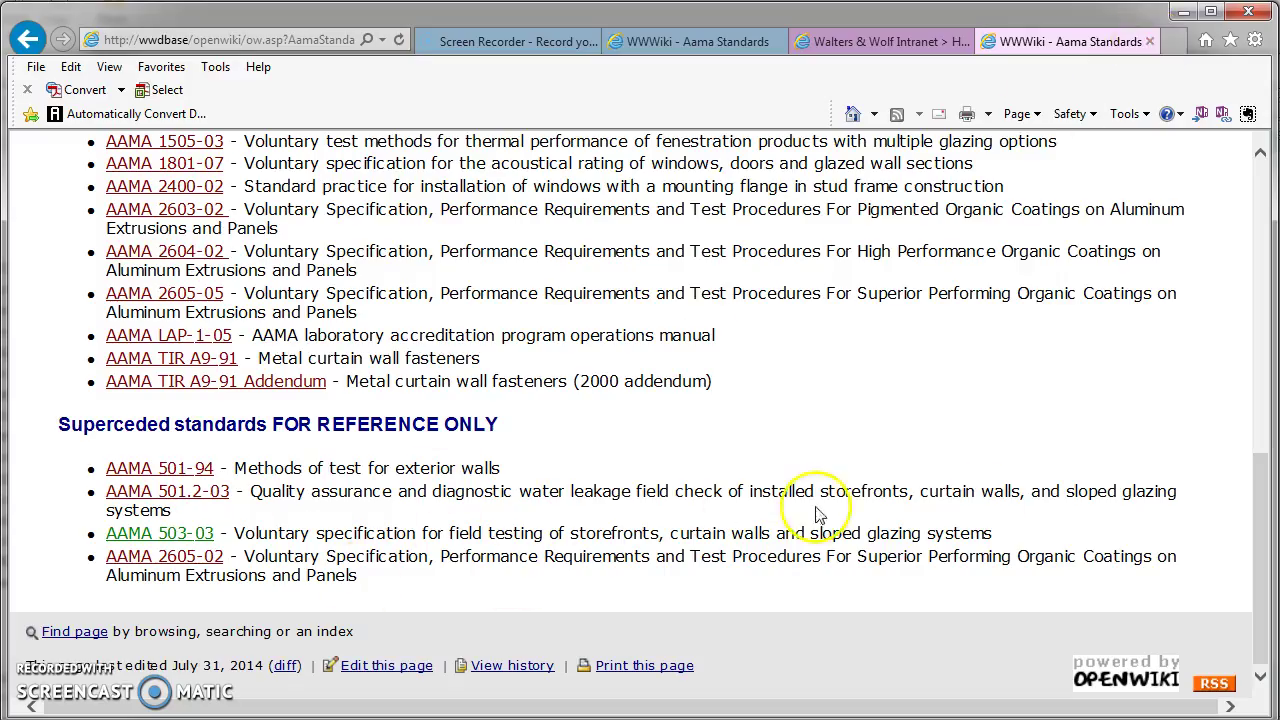
# Open the Aama Standards page source for editing and select the AAMA 503-03 line.
pyautogui.doubleClick(1073, 545)
pyautogui.click(722, 414)
pyautogui.scroll(-2, 722, 414)
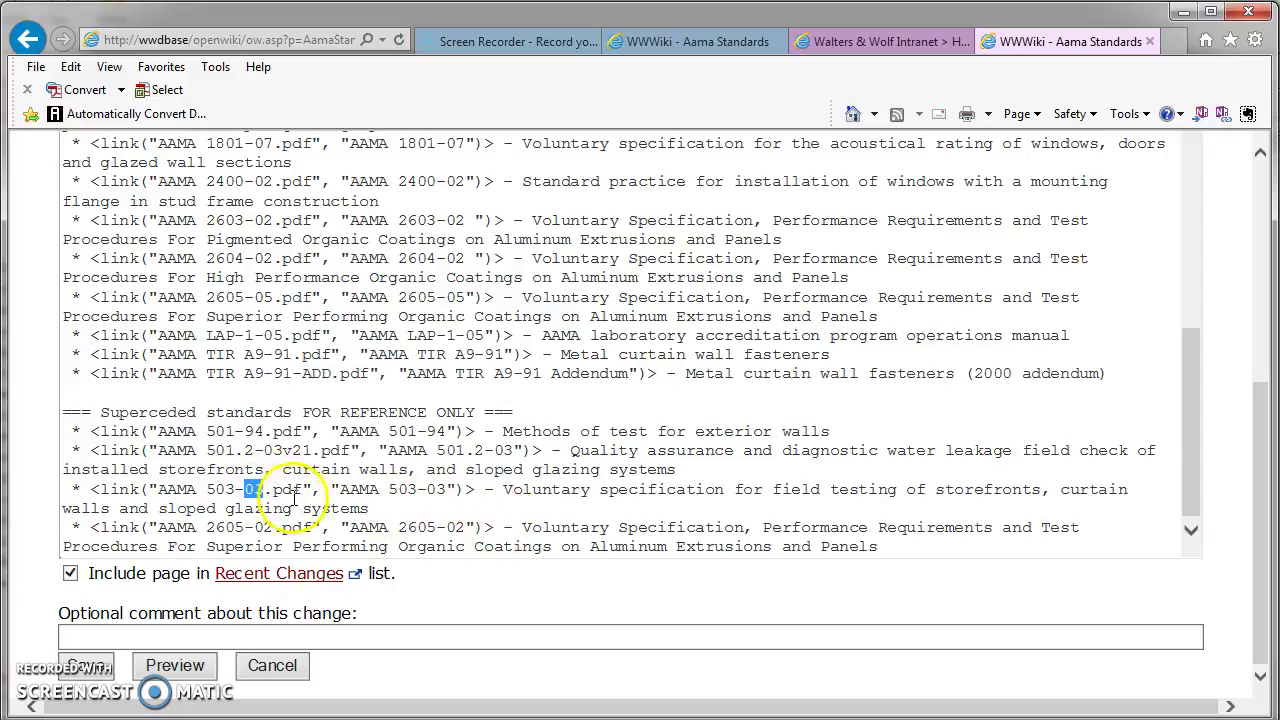
pyautogui.moveTo(395, 510); pyautogui.dragTo(53, 491)
pyautogui.hotkey('ctrl', 'c')
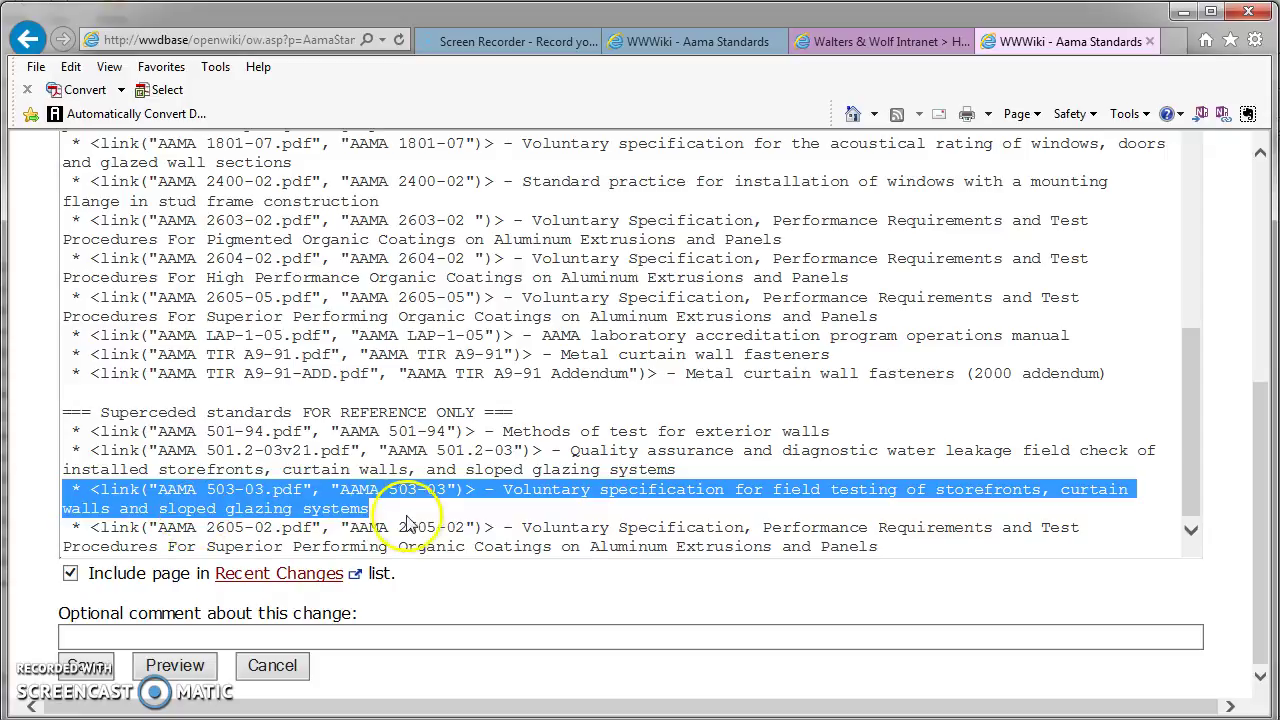
# Paste a copy below, change 03 to 14, and insert 'newly installed' before storefronts.
pyautogui.click(400, 509)
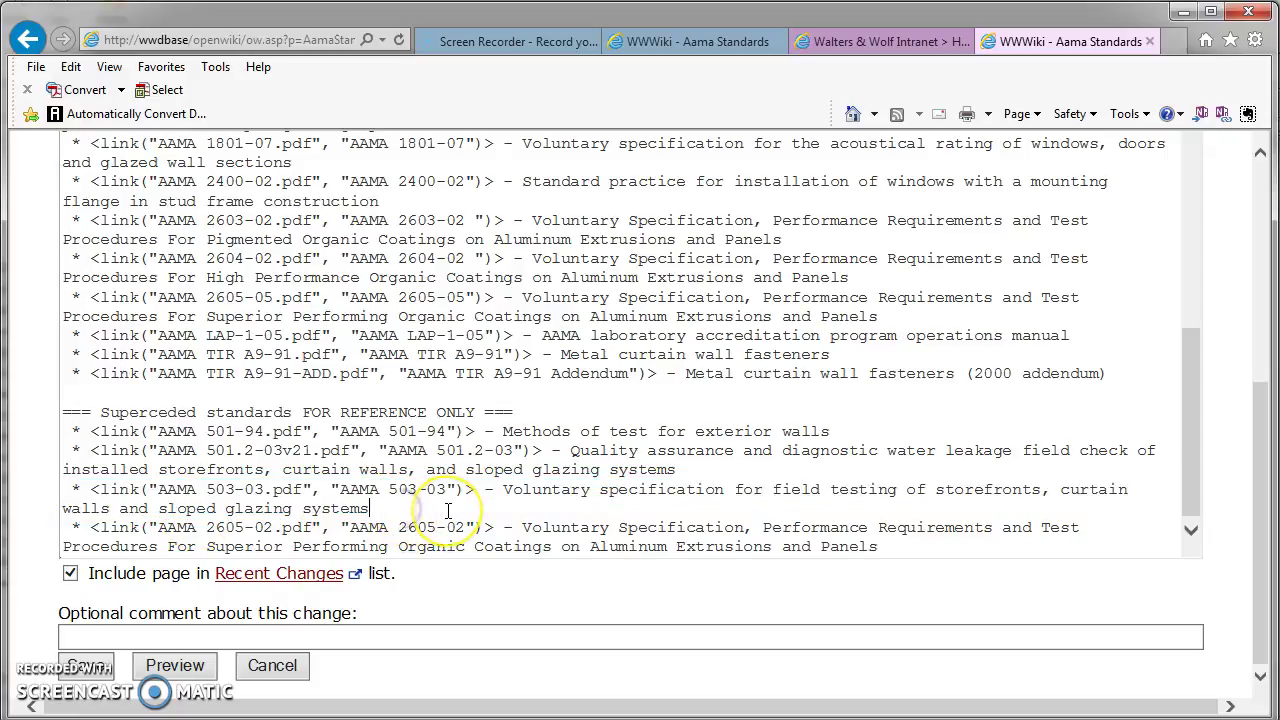
pyautogui.press('Return')
pyautogui.hotkey('ctrl', 'v')
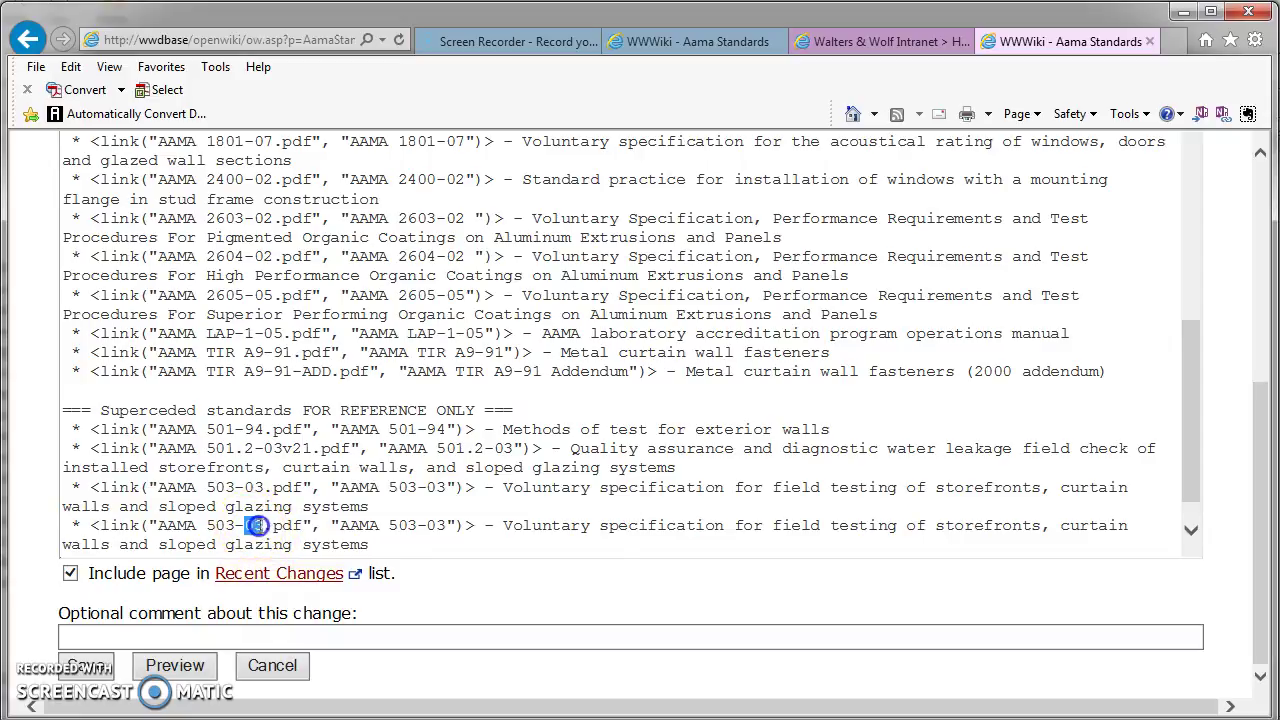
pyautogui.write('14')
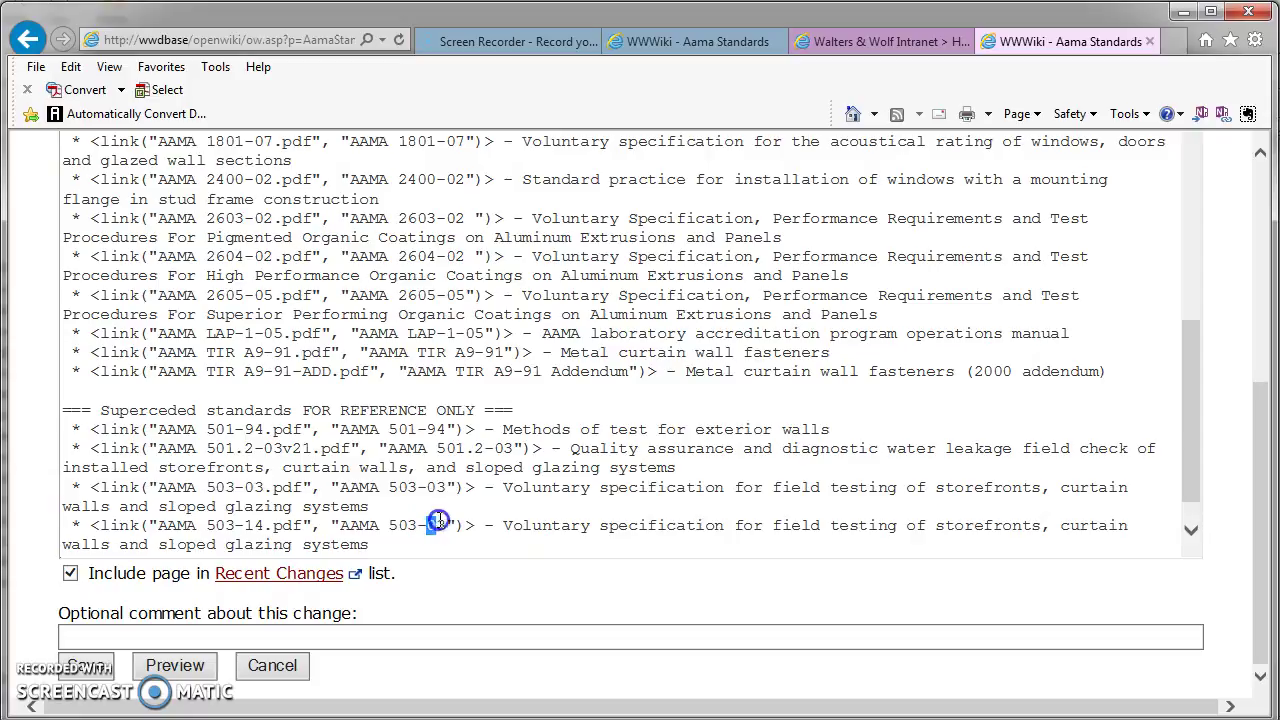
pyautogui.write('1')
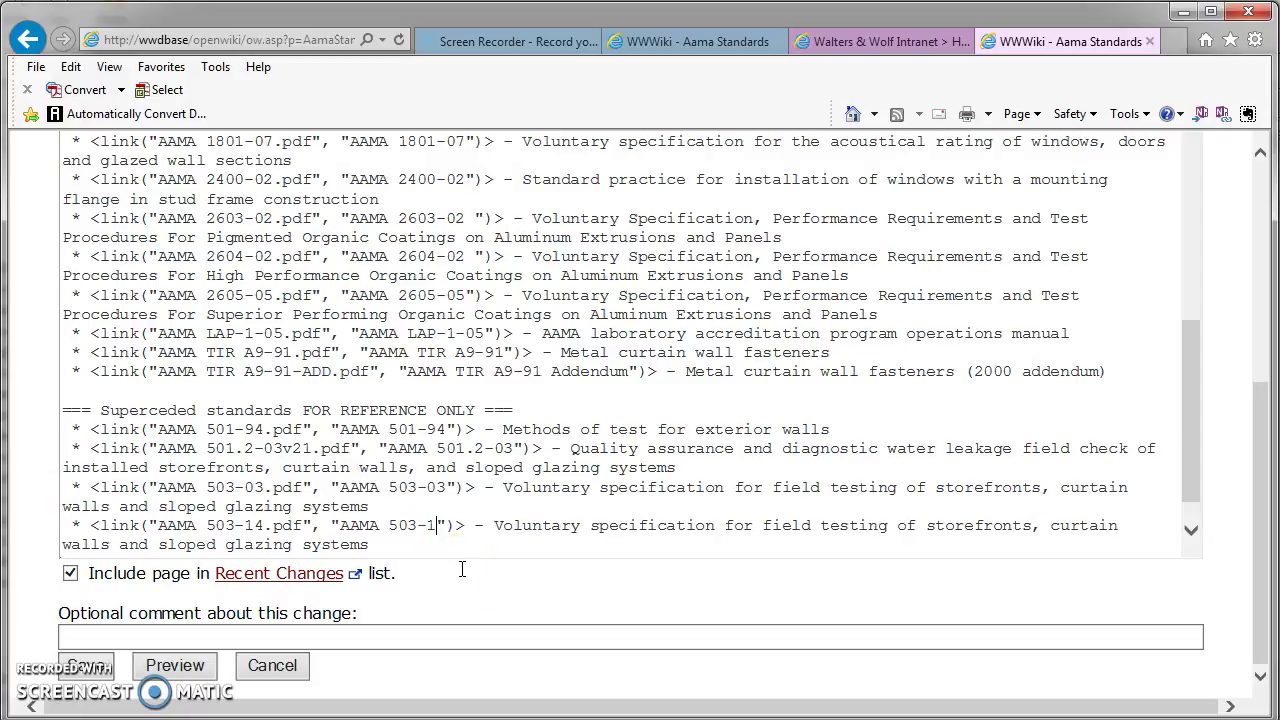
pyautogui.write('4')
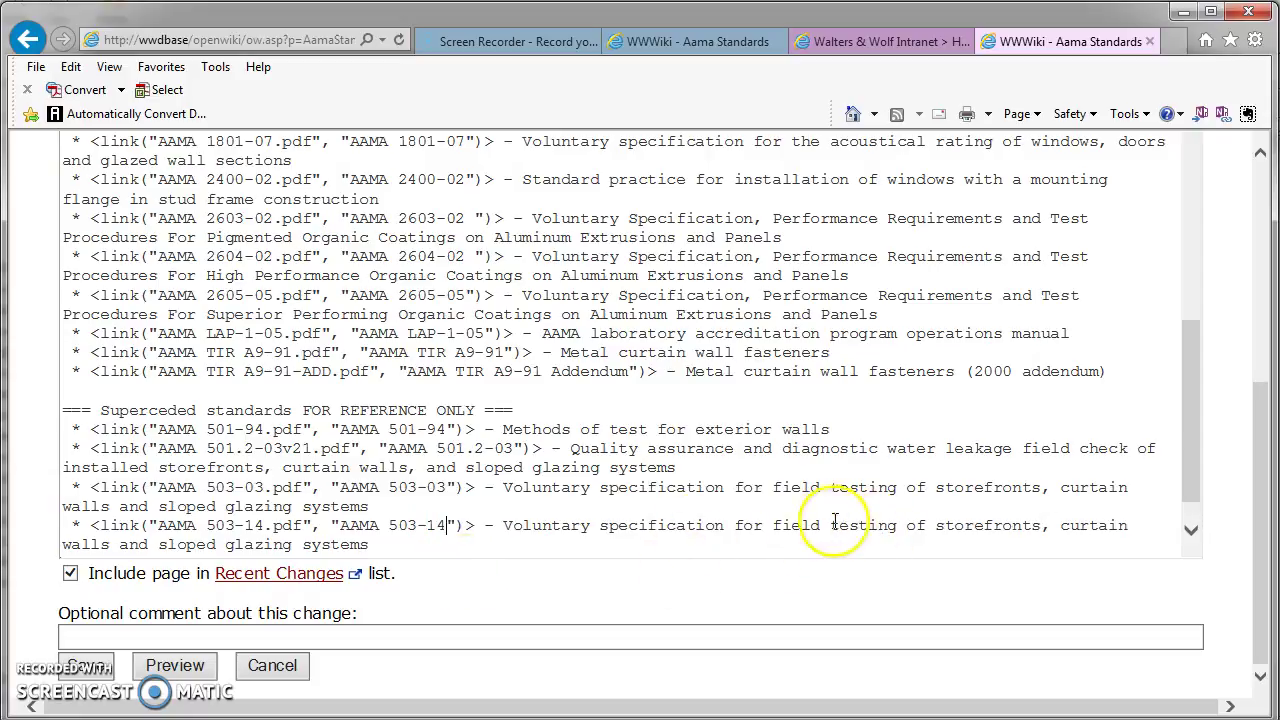
pyautogui.click(934, 525)
pyautogui.write('newly installed')
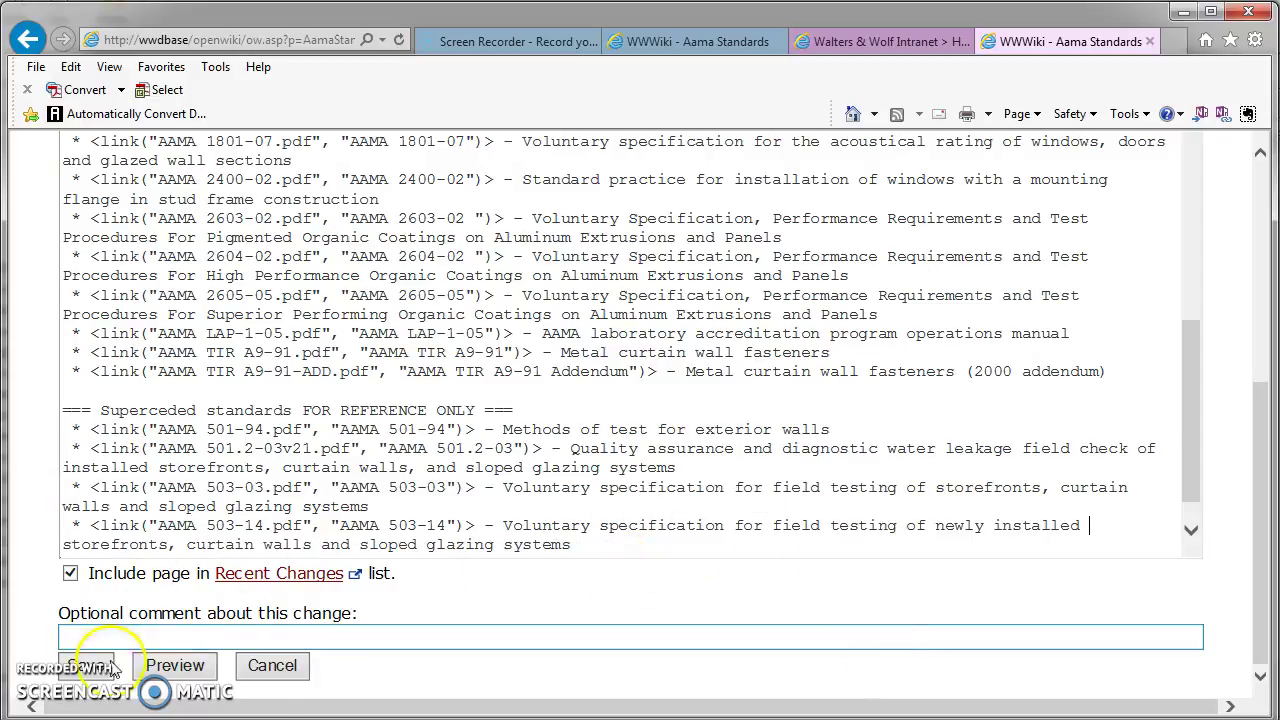
# Save the edited Aama Standards page.
pyautogui.click(100, 670)
pyautogui.click(838, 428)
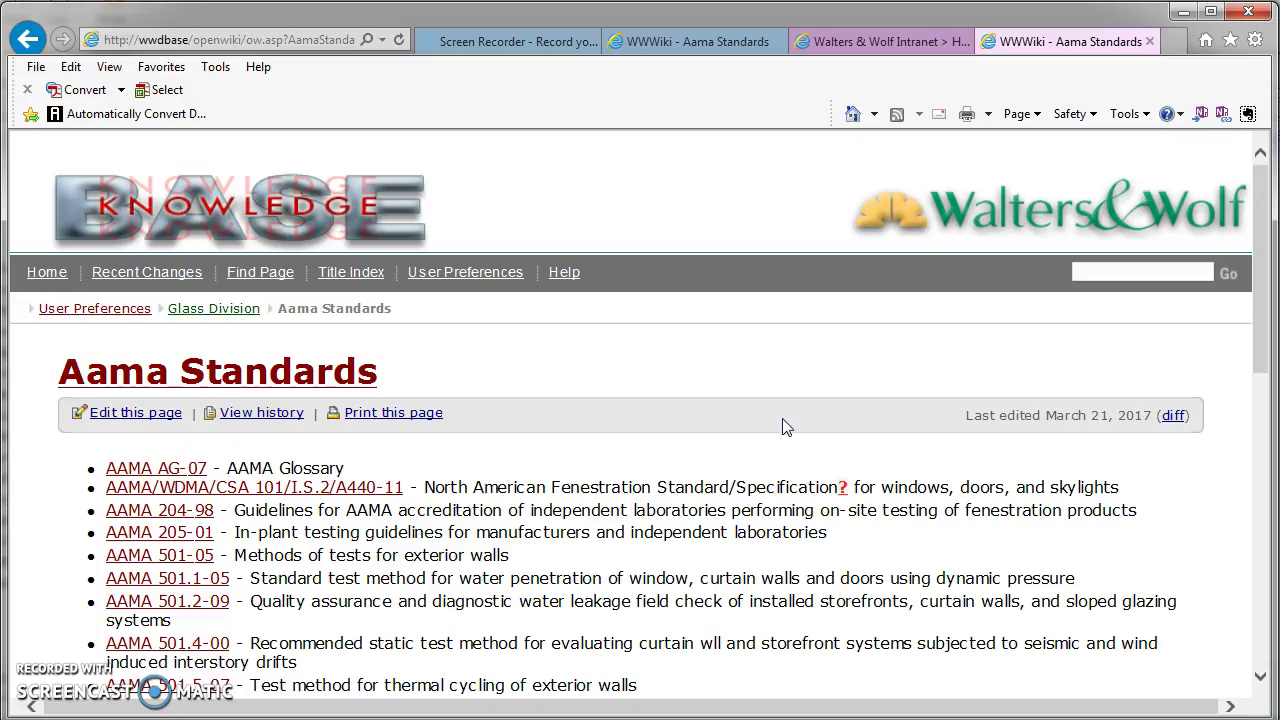
pyautogui.click(1249, 289)
pyautogui.moveTo(1263, 248); pyautogui.dragTo(1190, 594)
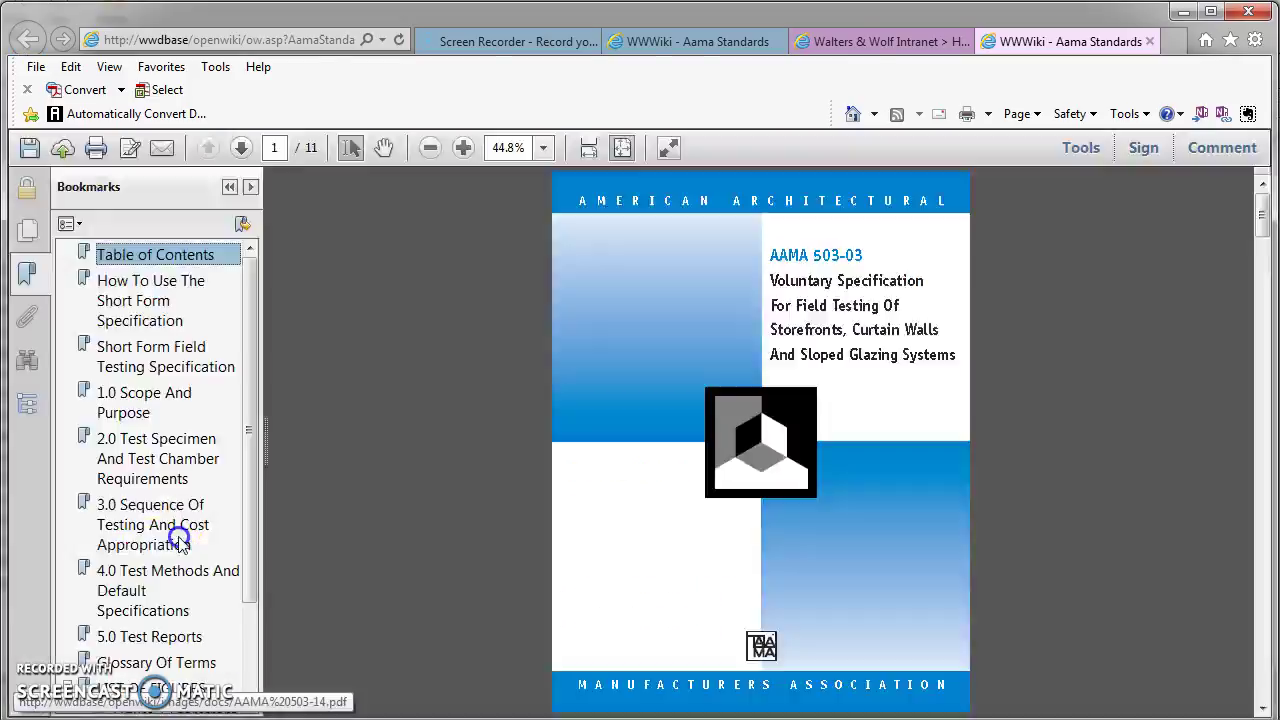
# Test the new AAMA 503-14 link opens the PDF, then close the PDF tab.
pyautogui.click(163, 541)
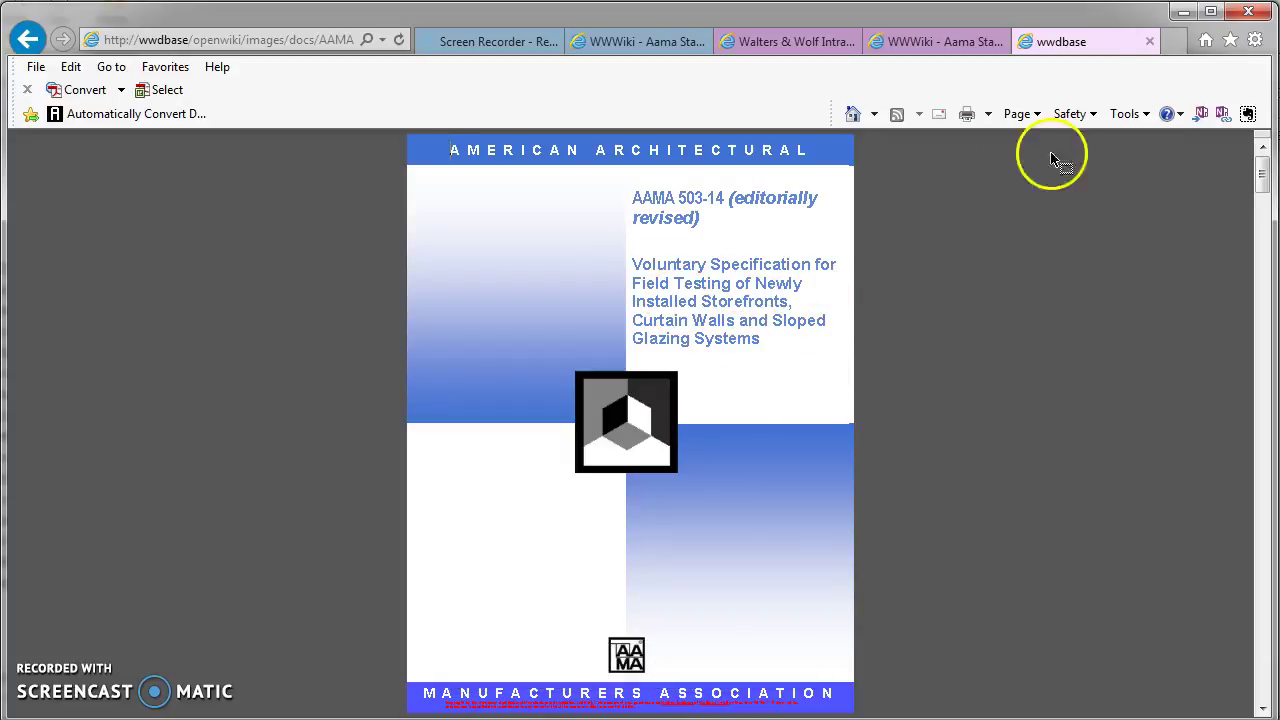
pyautogui.click(1149, 41)
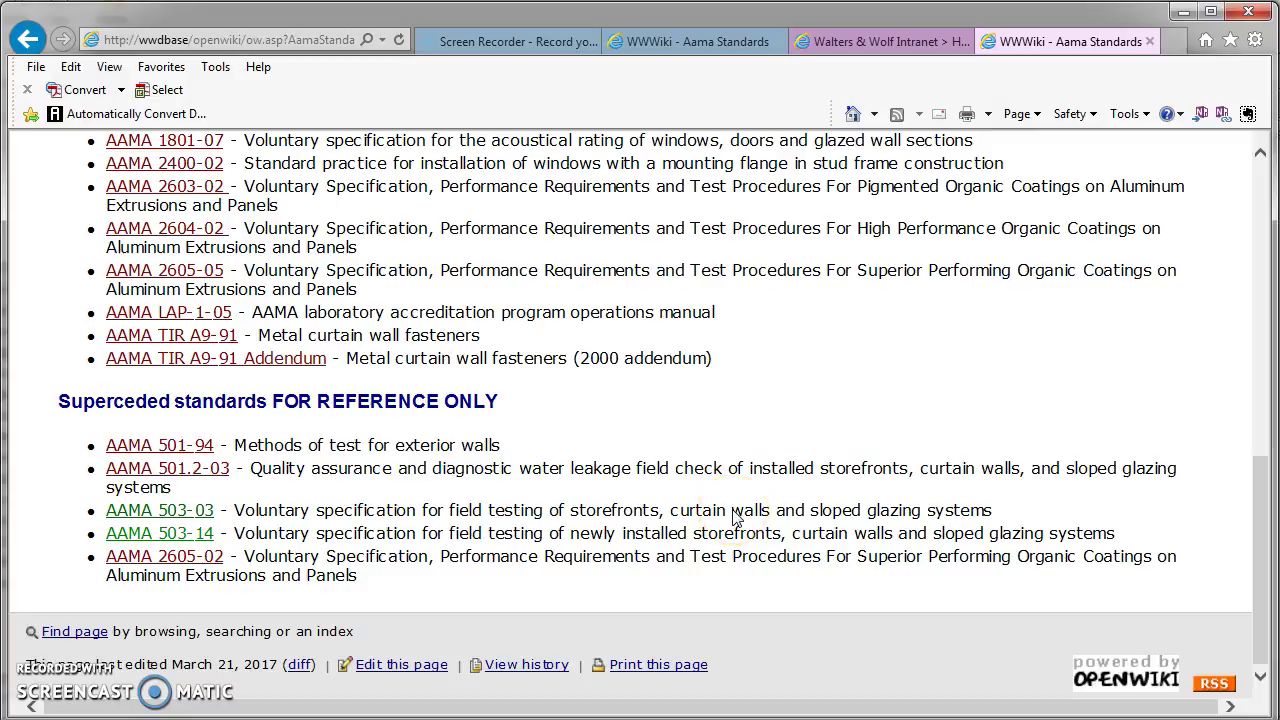
pyautogui.scroll(10, 735, 517)
pyautogui.scroll(-5, 735, 517)
pyautogui.scroll(-5, 740, 517)
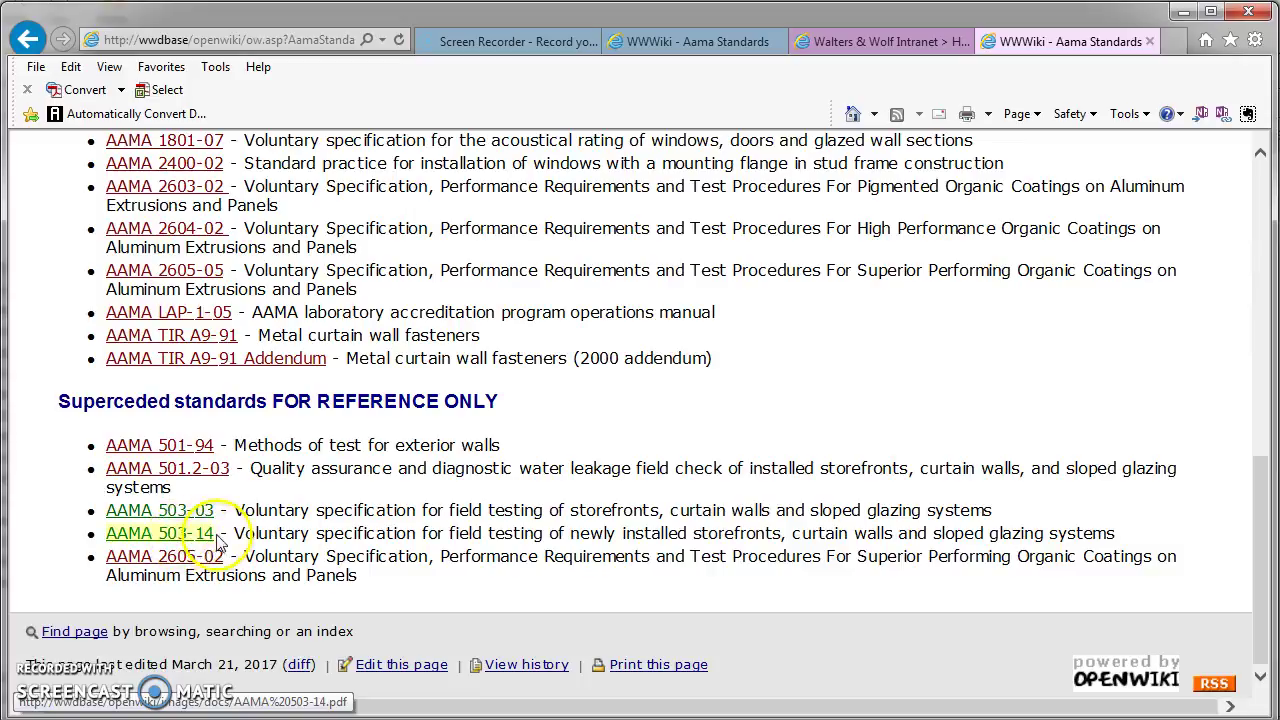